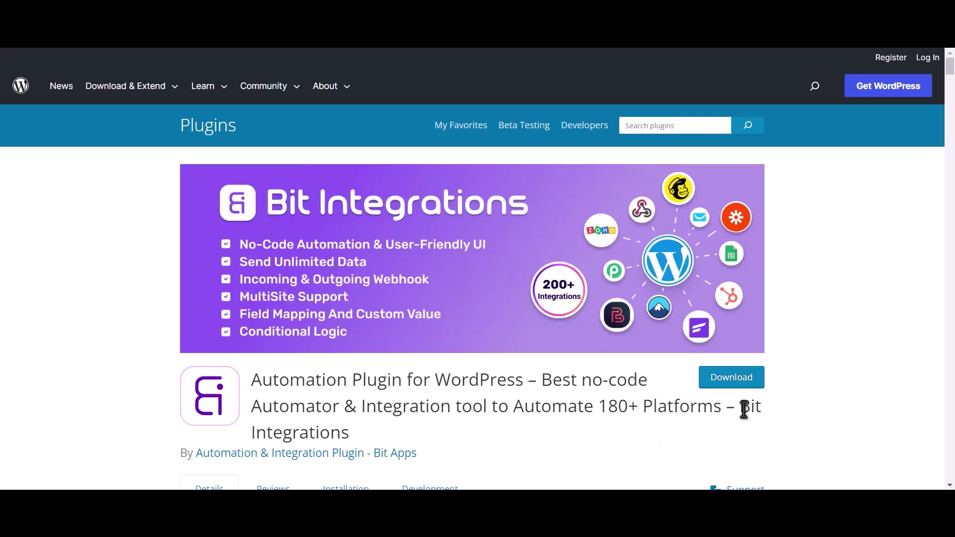
Step: Start a new integration with LearnDash LMS as the trigger
{"action": "left_click_drag", "start_coordinate": [740, 405], "coordinate": [747, 421]}
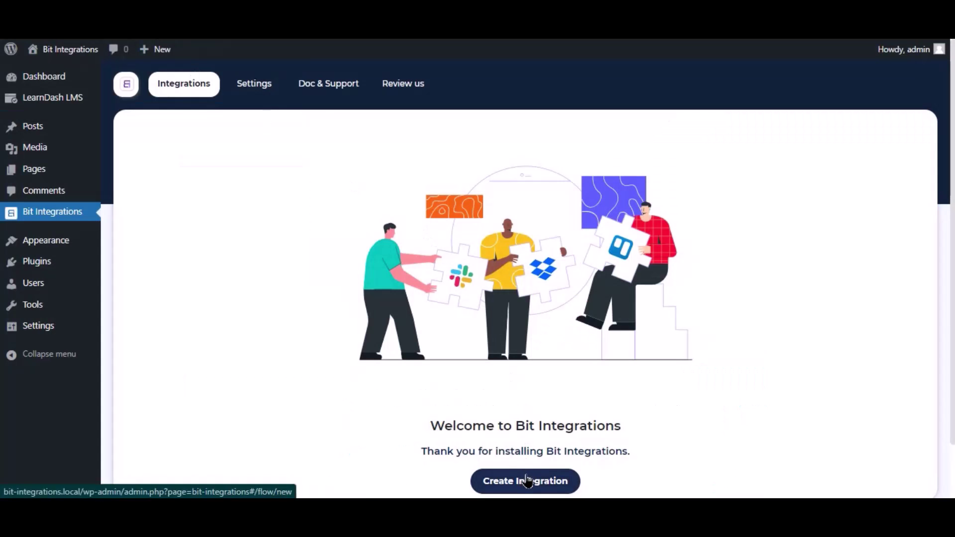
{"action": "left_click", "coordinate": [557, 483]}
{"action": "type", "text": "ler"}
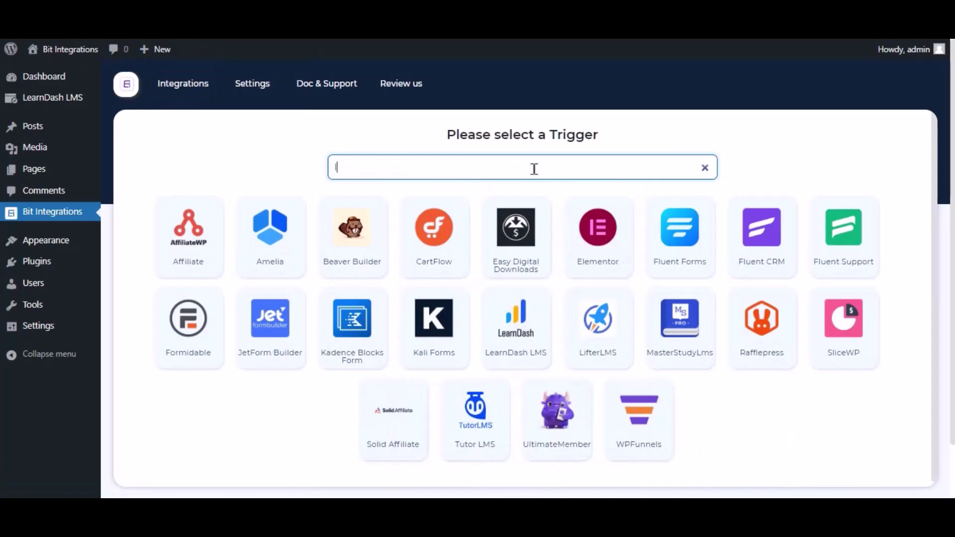
{"action": "key", "text": "BackSpace"}
{"action": "type", "text": "a"}
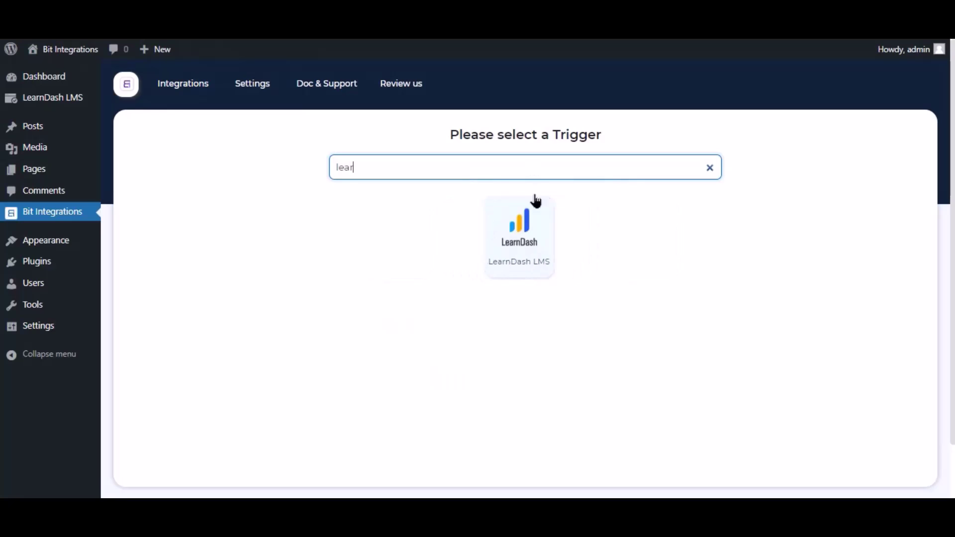
{"action": "type", "text": "r"}
{"action": "left_click", "coordinate": [536, 209]}
Step: Set the trigger event to 'A user is enrolled in a course' for Any Course and continue
{"action": "left_click", "coordinate": [509, 335]}
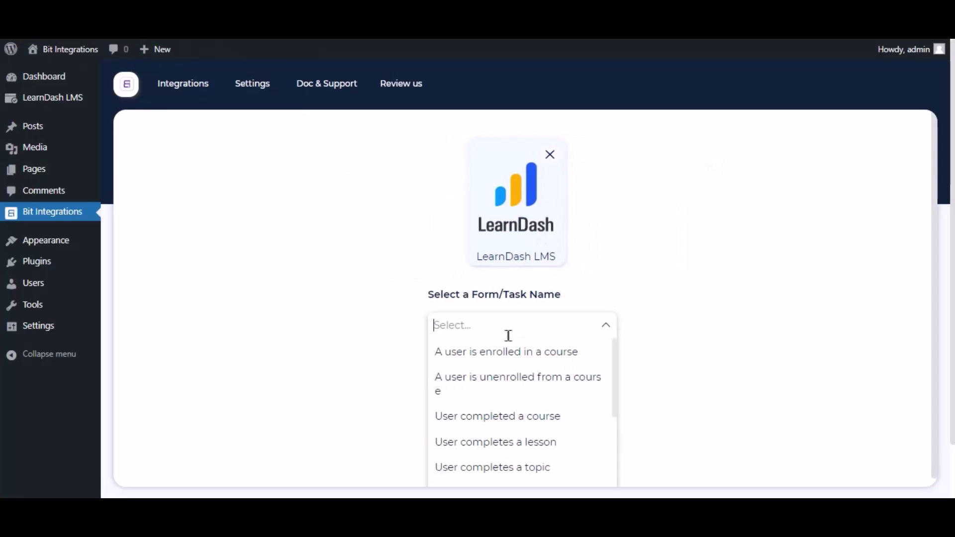
{"action": "left_click", "coordinate": [499, 352]}
{"action": "left_click", "coordinate": [652, 332]}
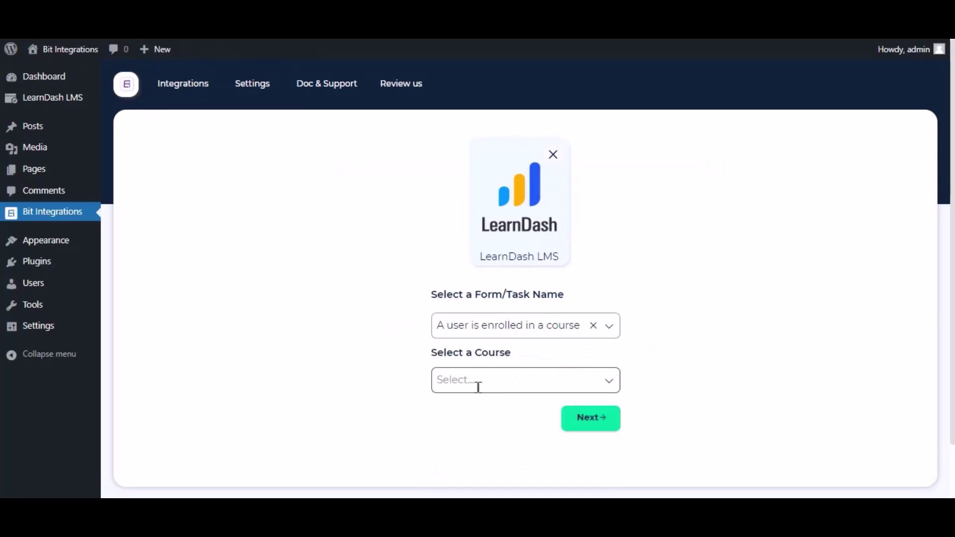
{"action": "left_click", "coordinate": [478, 388]}
{"action": "left_click", "coordinate": [478, 275]}
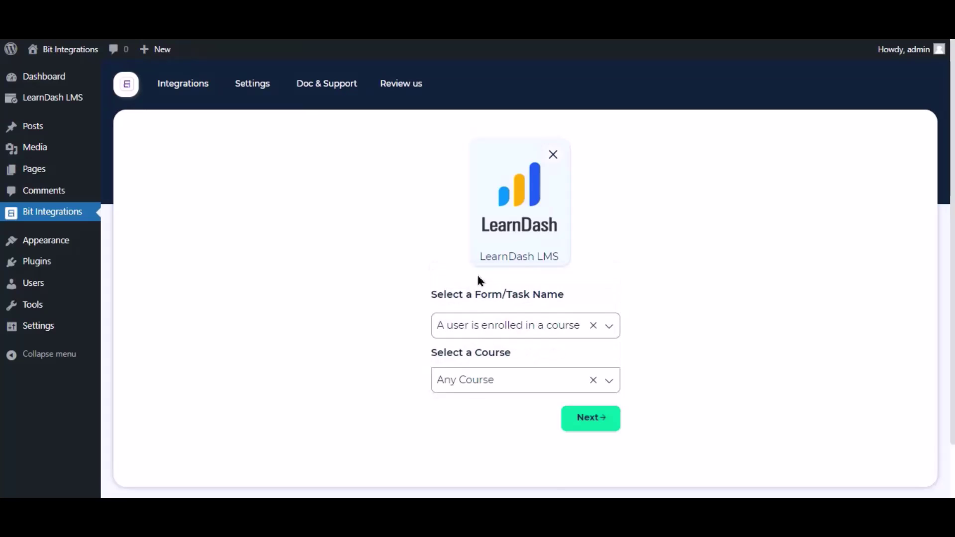
{"action": "left_click", "coordinate": [601, 423]}
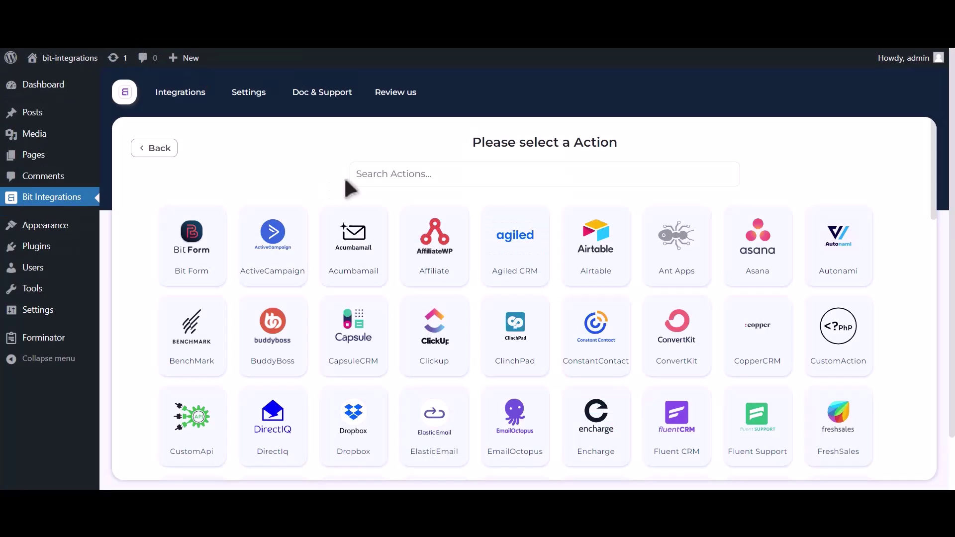
{"action": "left_click", "coordinate": [468, 183]}
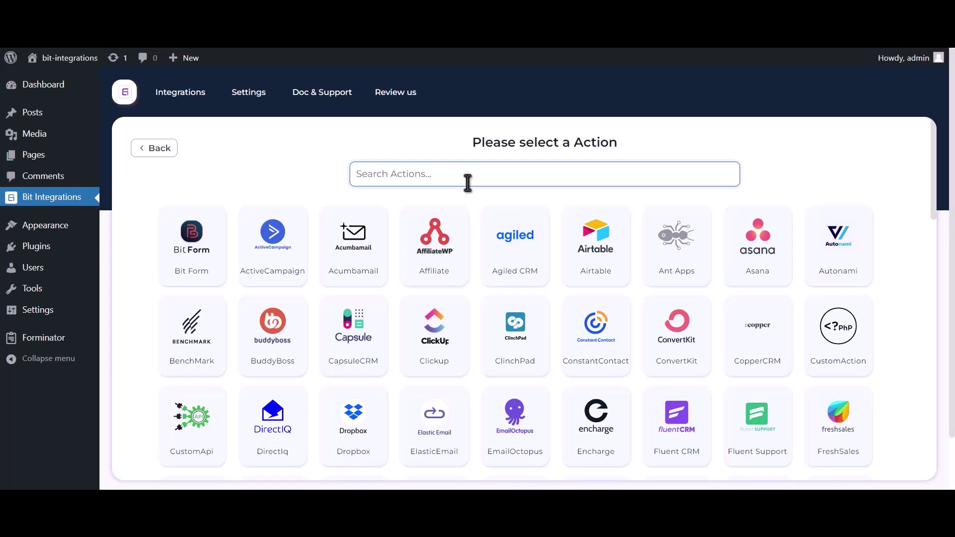
Step: Pick Zoom as the action and find its client id and secret instructions
{"action": "type", "text": "zoom"}
{"action": "left_click", "coordinate": [479, 274]}
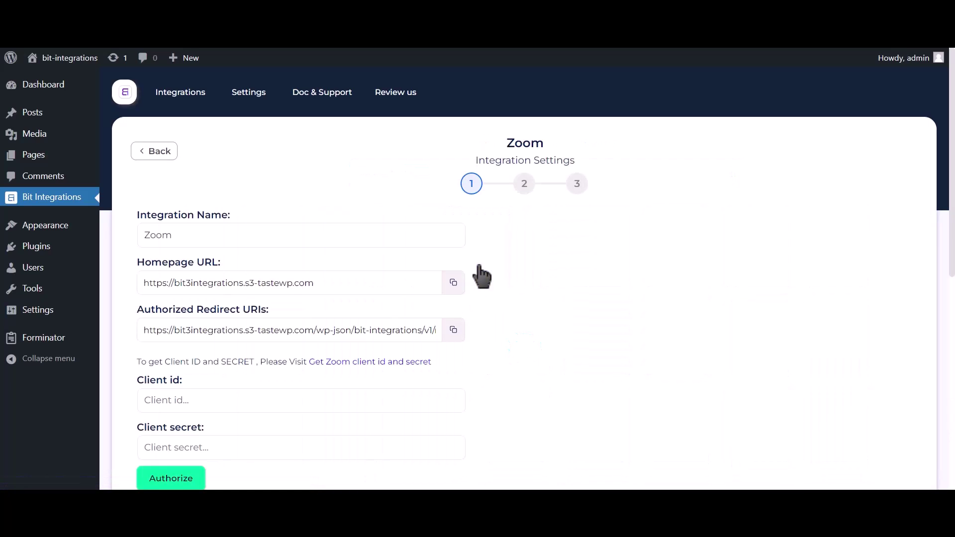
{"action": "scroll", "coordinate": [482, 277], "scroll_direction": "down", "scroll_amount": 2}
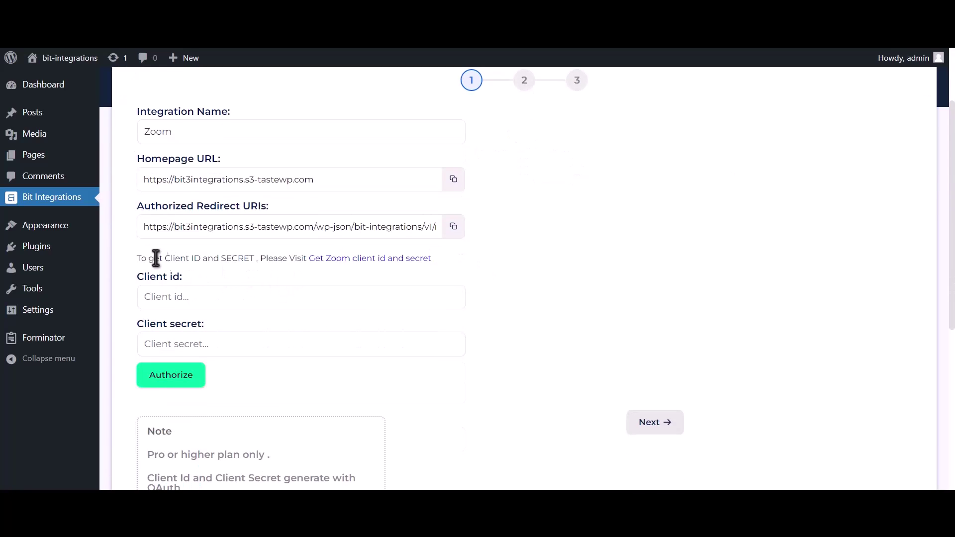
{"action": "left_click_drag", "start_coordinate": [137, 257], "coordinate": [307, 255]}
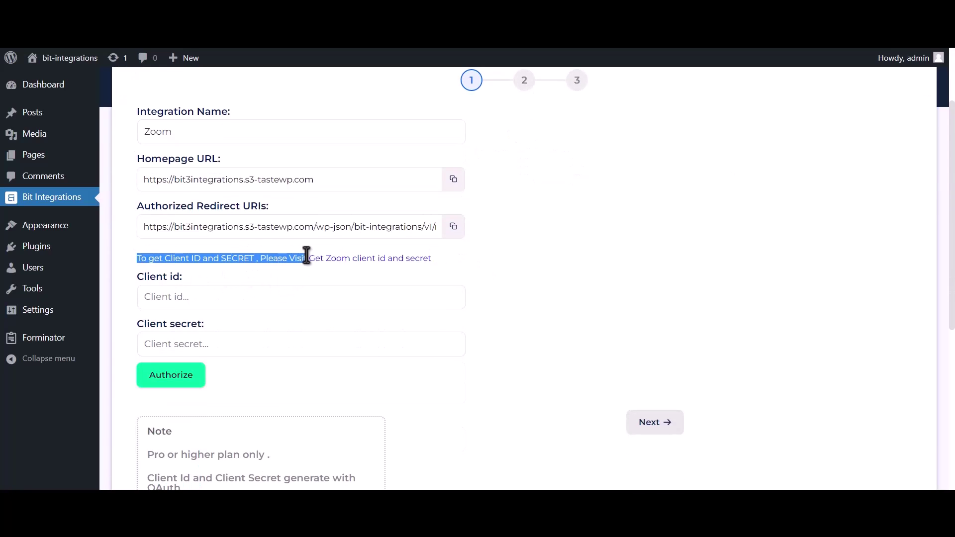
Step: Create an unpublished OAuth app named 'Bit integrations' from Zoom's client id link
{"action": "left_click", "coordinate": [394, 258]}
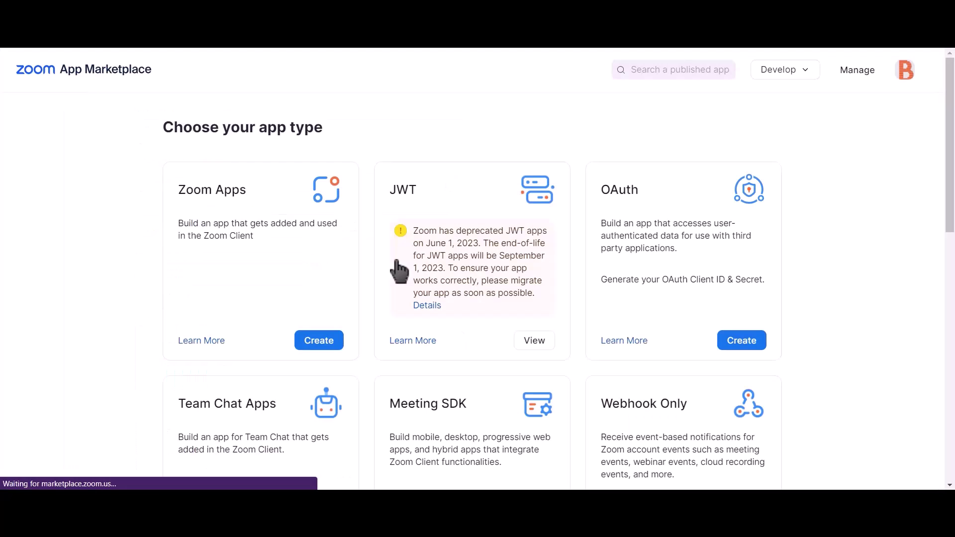
{"action": "left_click", "coordinate": [753, 348]}
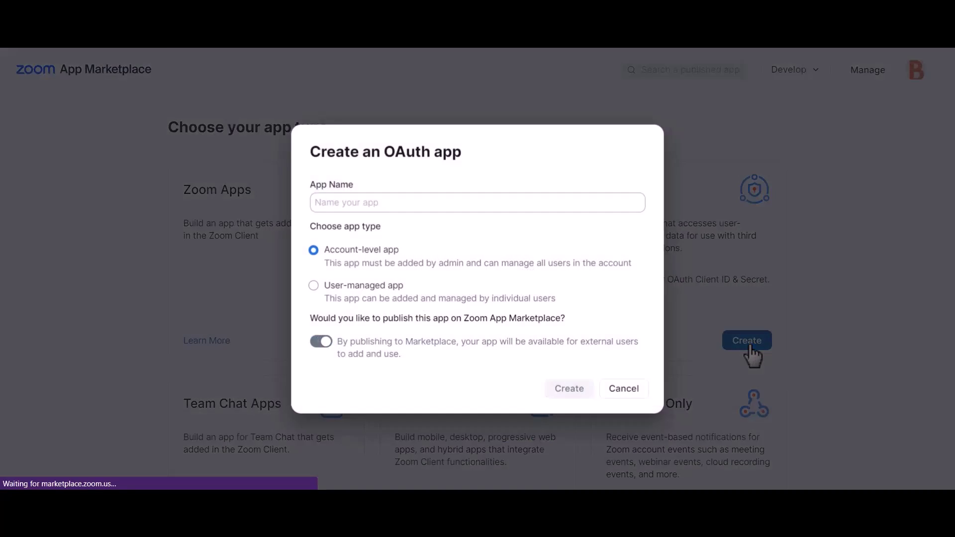
{"action": "left_click", "coordinate": [322, 343]}
{"action": "left_click", "coordinate": [454, 202]}
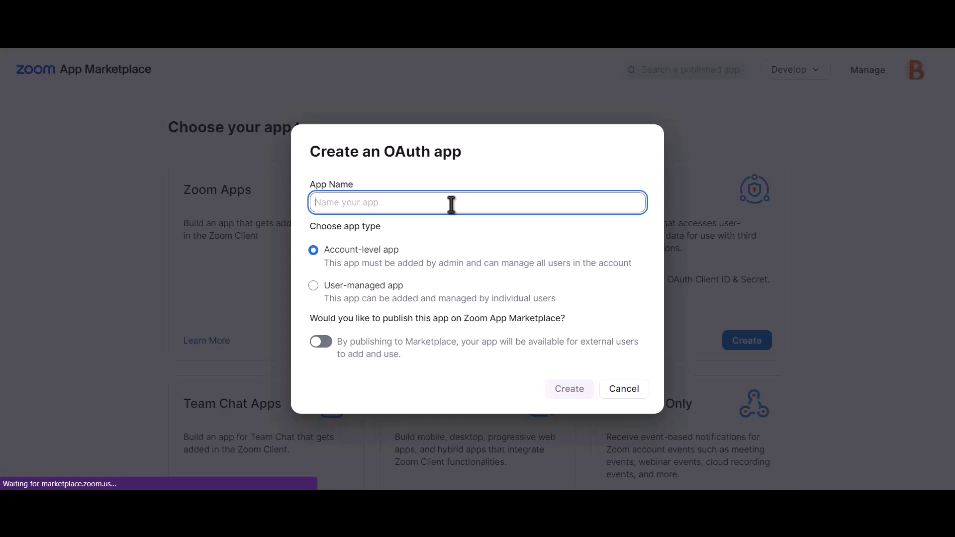
{"action": "type", "text": "Bit in"}
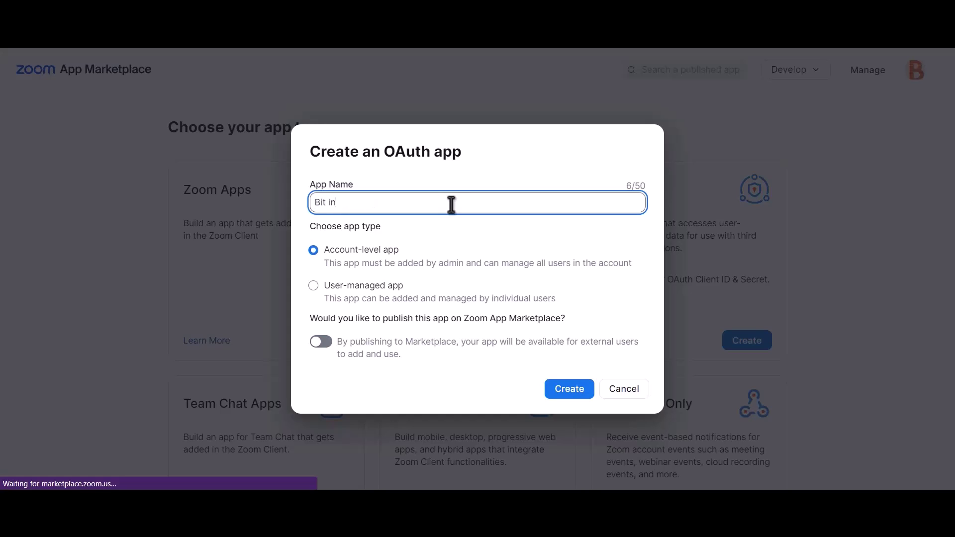
{"action": "type", "text": "tegrations"}
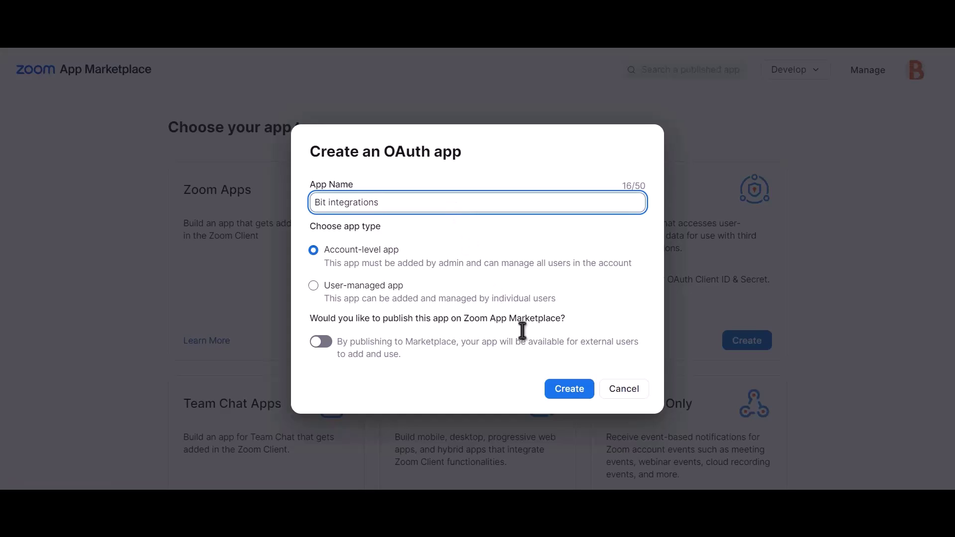
{"action": "left_click", "coordinate": [577, 395]}
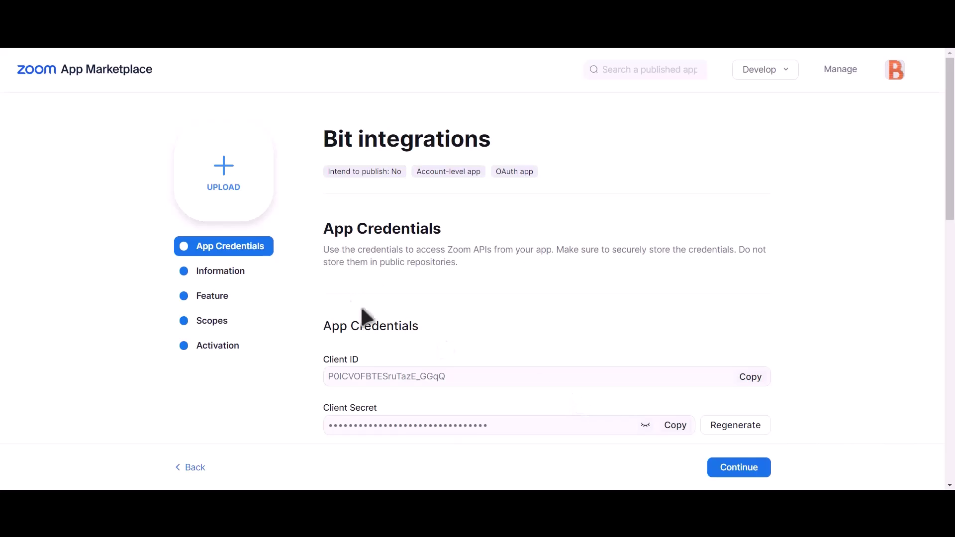
Step: Add the sub account user meetings and view all user meetings scopes
{"action": "left_click", "coordinate": [237, 326]}
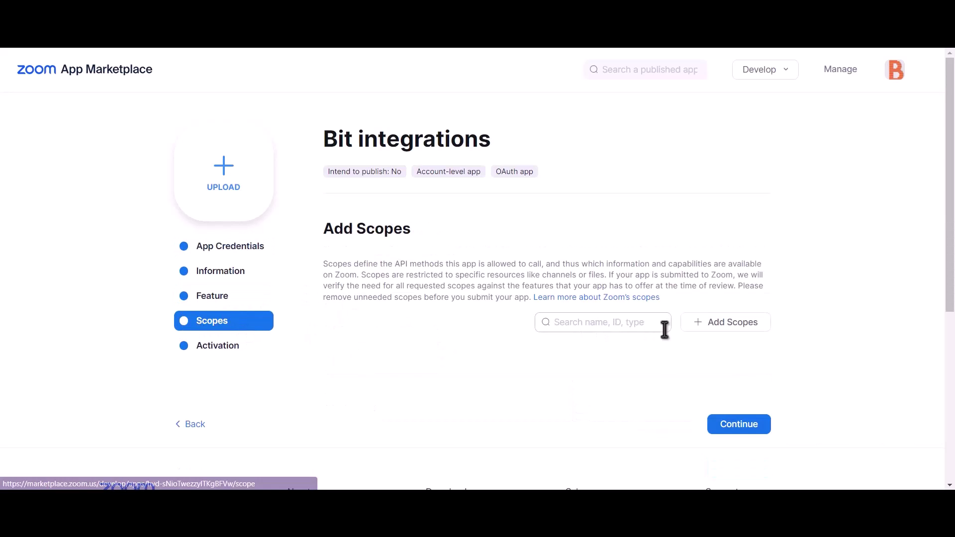
{"action": "left_click", "coordinate": [743, 324]}
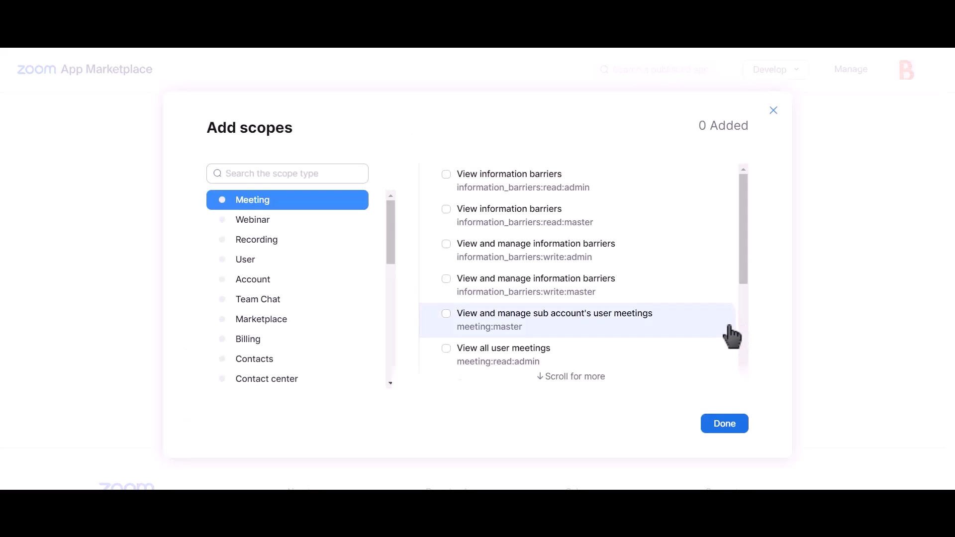
{"action": "left_click", "coordinate": [446, 315]}
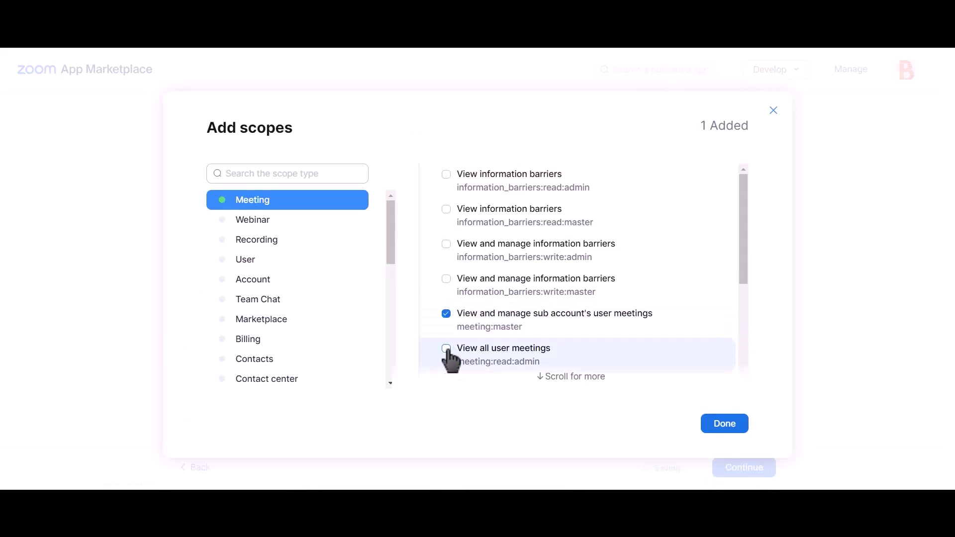
{"action": "left_click", "coordinate": [447, 349]}
{"action": "scroll", "coordinate": [552, 311], "scroll_direction": "down", "scroll_amount": 4}
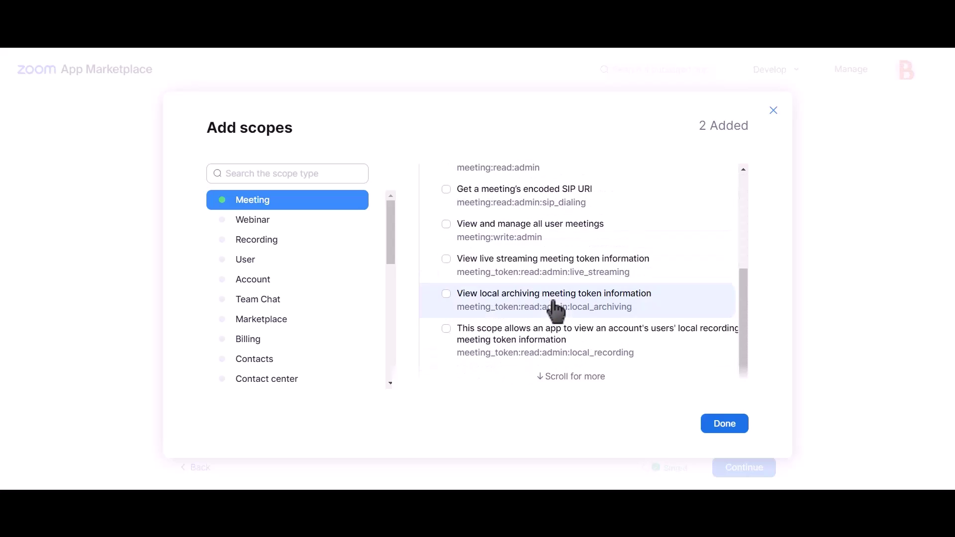
{"action": "scroll", "coordinate": [558, 312], "scroll_direction": "up", "scroll_amount": 4}
{"action": "scroll", "coordinate": [559, 311], "scroll_direction": "down", "scroll_amount": 2}
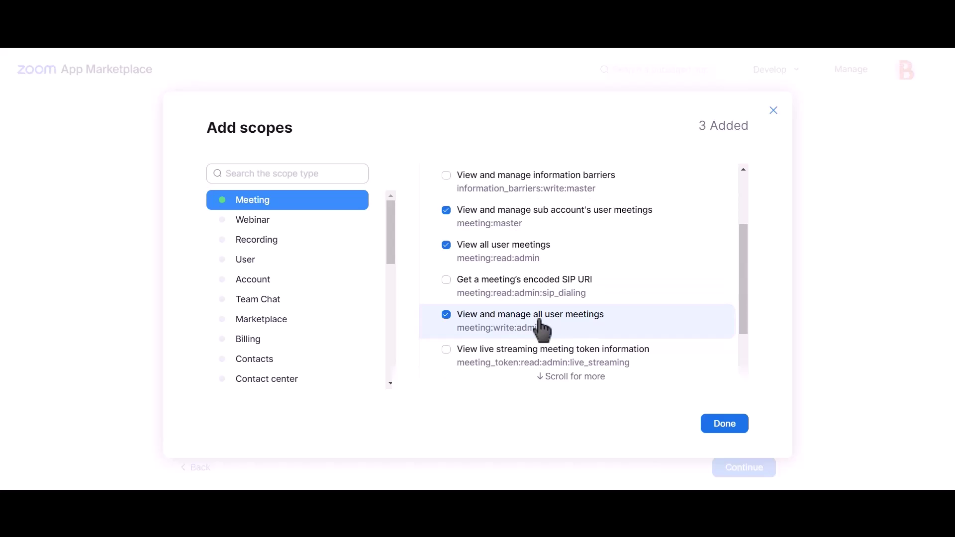
Step: Add the User scopes for sub account user information and viewing and managing users
{"action": "left_click", "coordinate": [264, 263]}
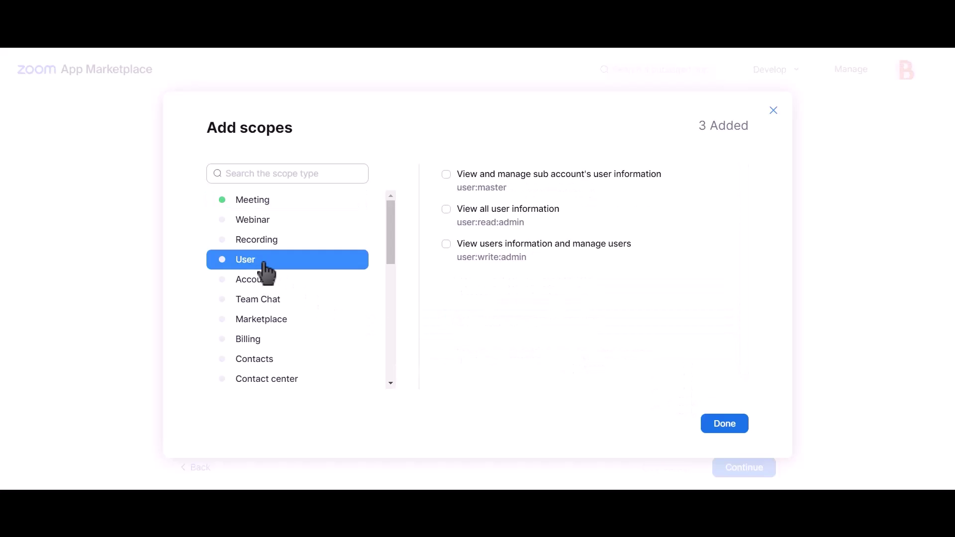
{"action": "left_click", "coordinate": [477, 180]}
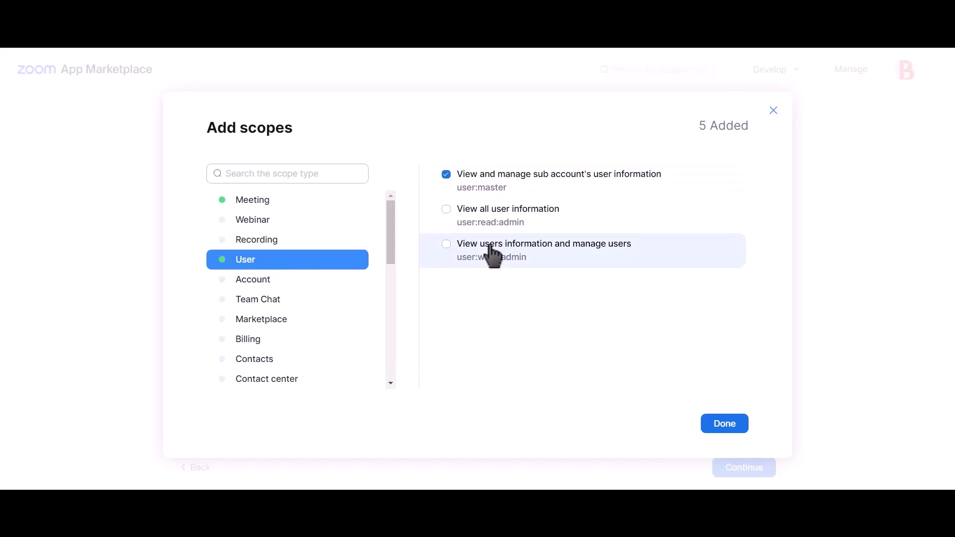
{"action": "left_click", "coordinate": [490, 249]}
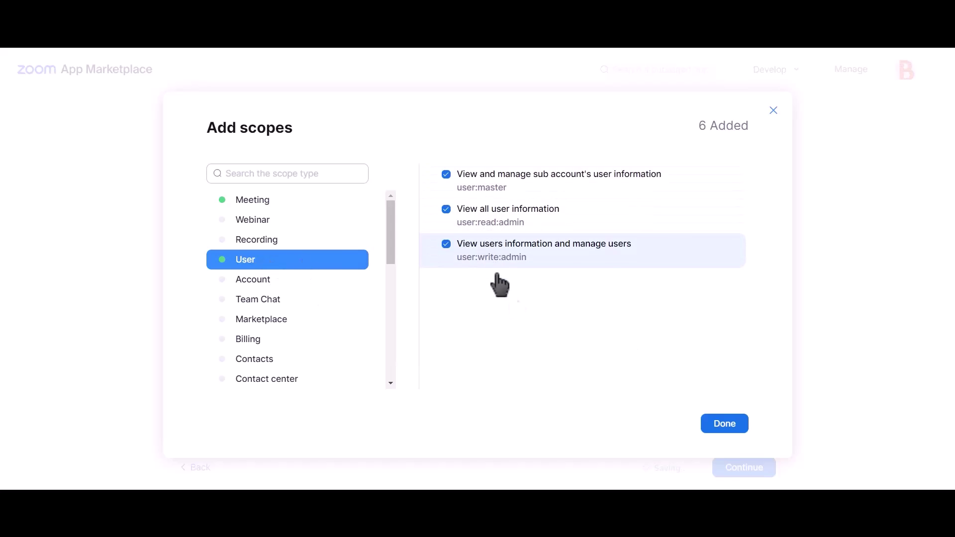
{"action": "left_click", "coordinate": [724, 430]}
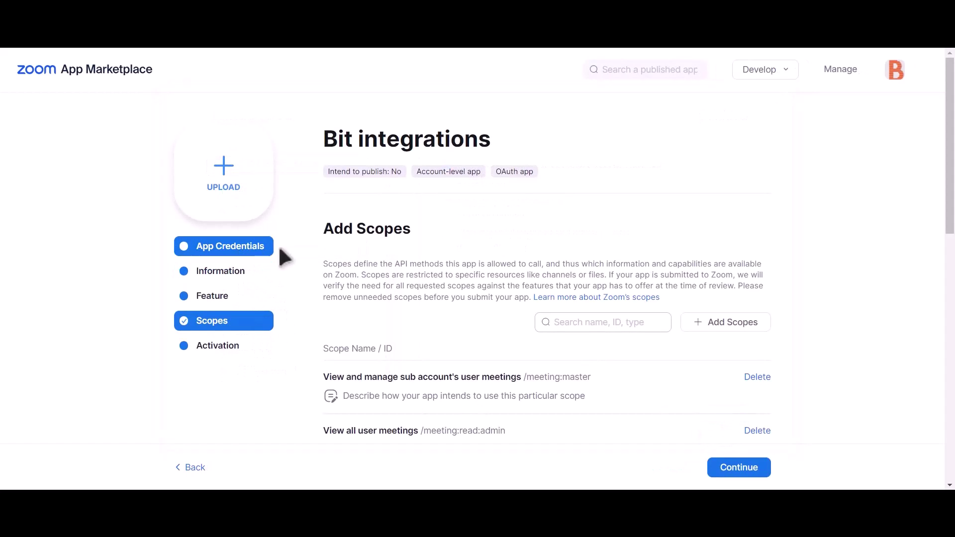
Step: Copy the Zoom app's client ID into the Client id field
{"action": "left_click", "coordinate": [240, 252]}
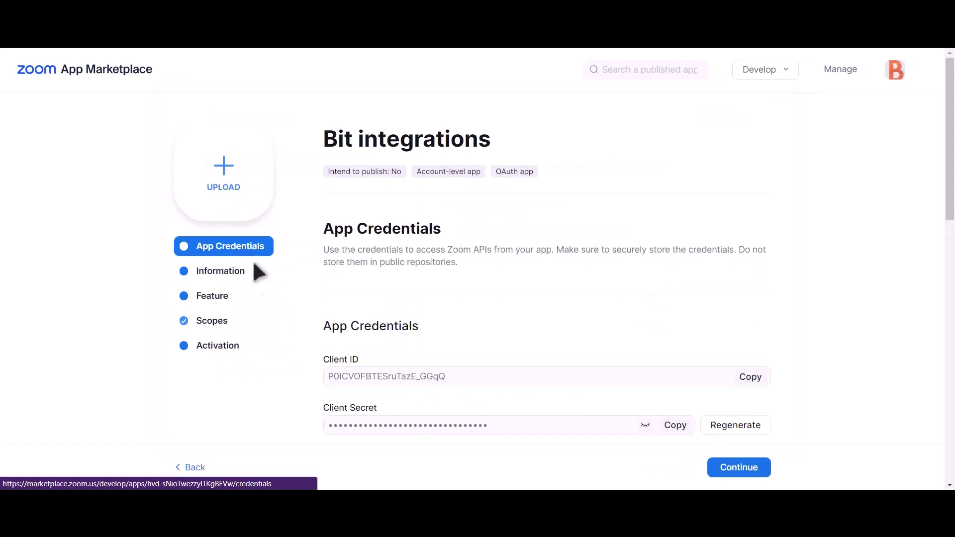
{"action": "left_click", "coordinate": [751, 380]}
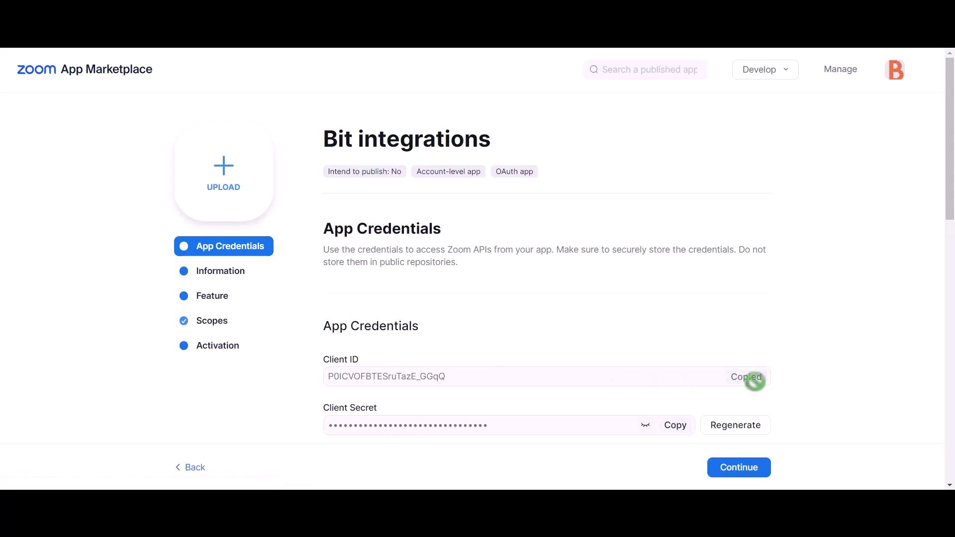
{"action": "key", "text": "ctrl+Tab"}
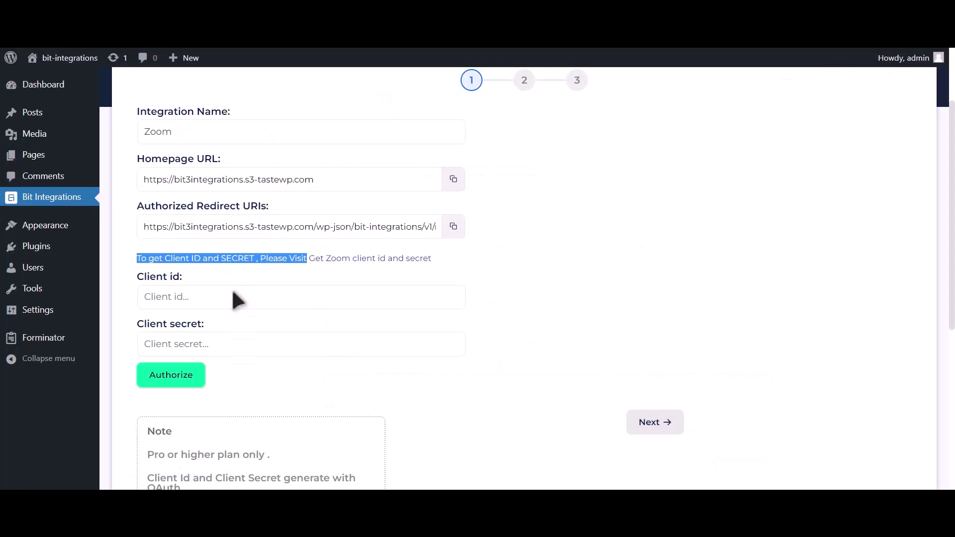
{"action": "left_click", "coordinate": [218, 305]}
{"action": "left_click", "coordinate": [219, 305]}
{"action": "key", "text": "ctrl+v"}
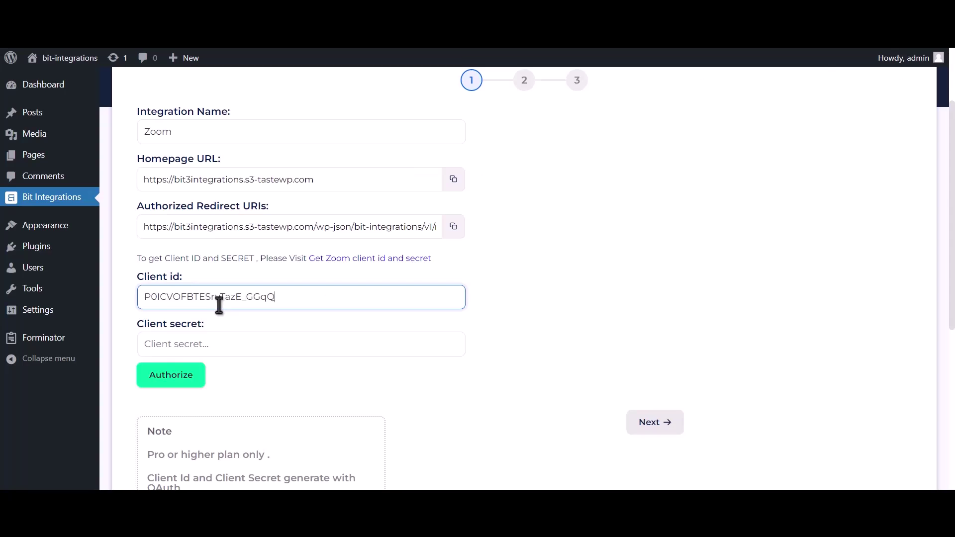
Step: Paste the client secret into Client secret, then copy the authorized redirect URI
{"action": "key", "text": "ctrl+Tab"}
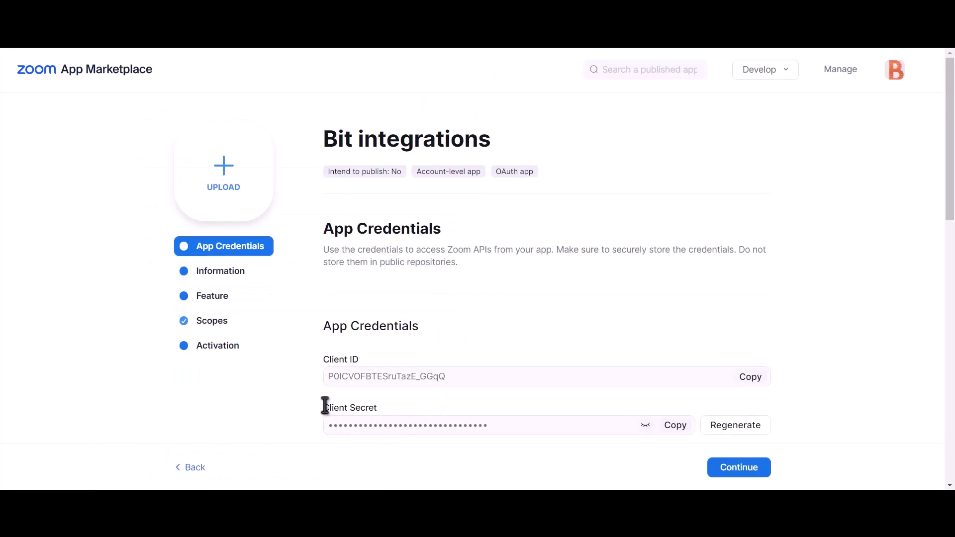
{"action": "left_click_drag", "start_coordinate": [323, 405], "coordinate": [392, 410]}
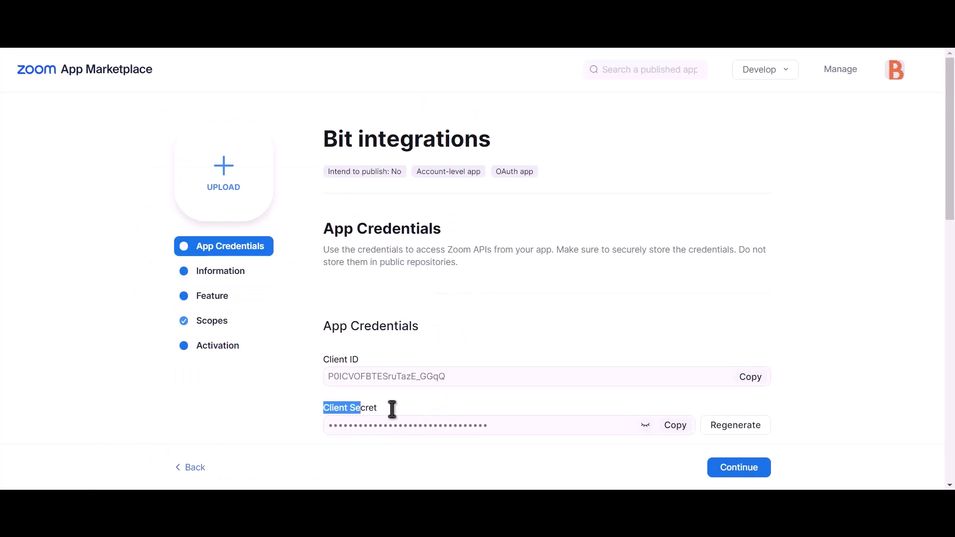
{"action": "left_click", "coordinate": [679, 428]}
{"action": "key", "text": "ctrl+Tab"}
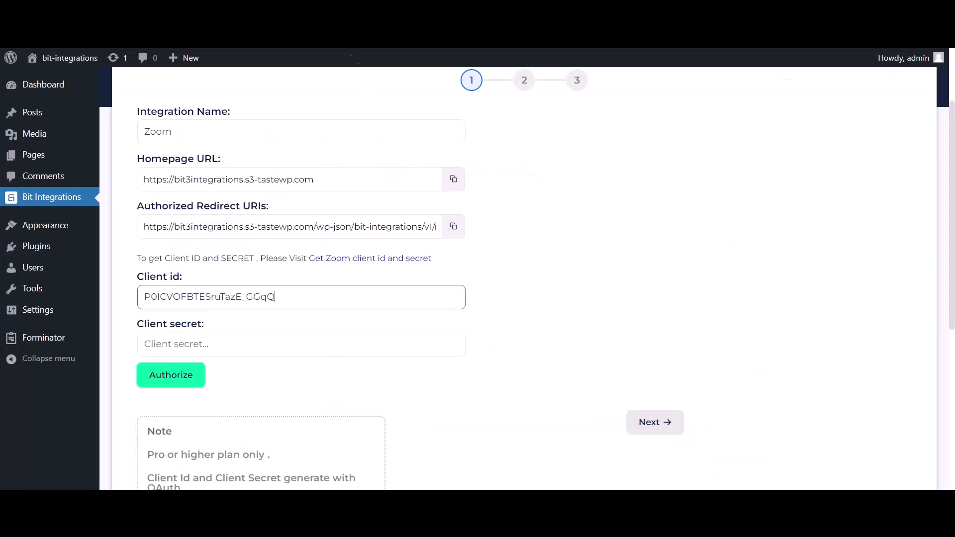
{"action": "left_click", "coordinate": [244, 344]}
{"action": "key", "text": "ctrl+v"}
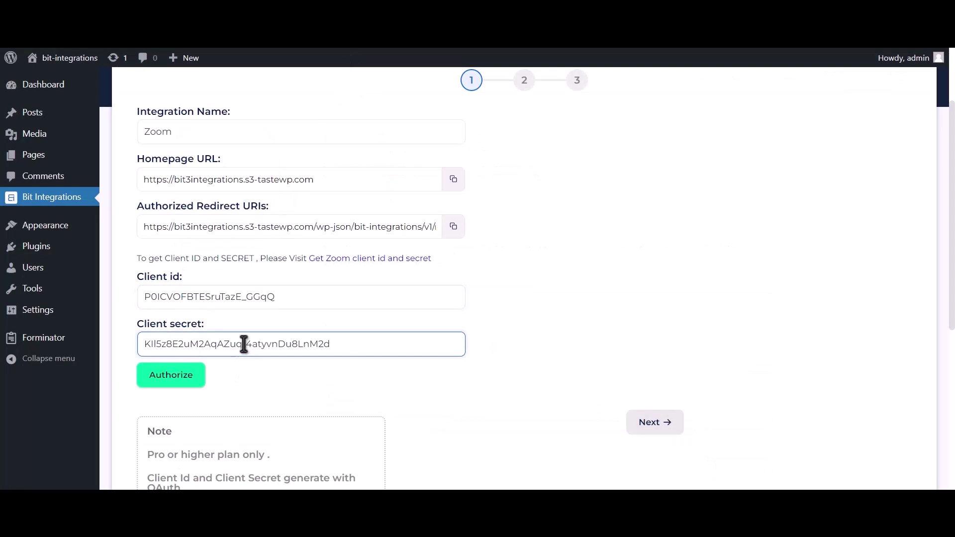
{"action": "left_click", "coordinate": [454, 227]}
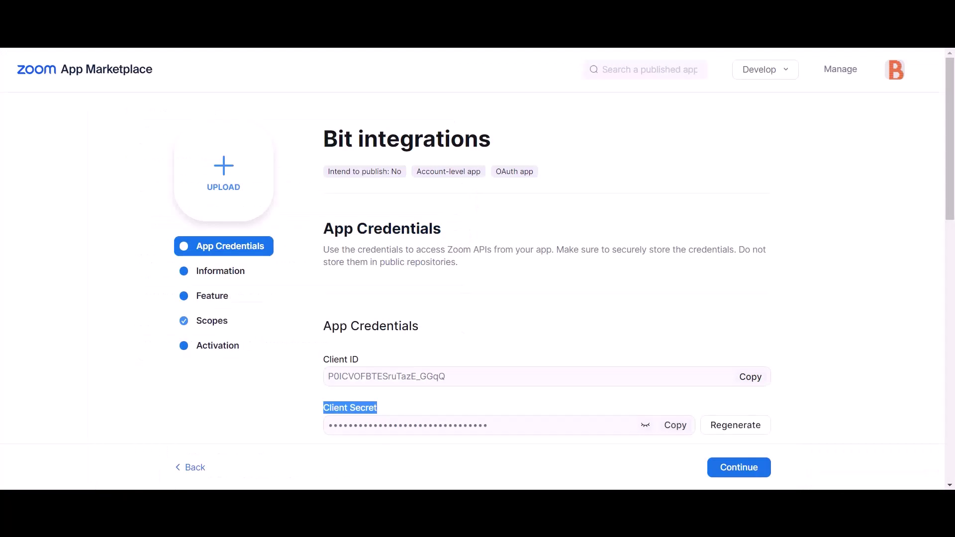
Step: Paste the Bit Integrations redirect URI as the OAuth redirect URL and an allow-list entry
{"action": "scroll", "coordinate": [514, 239], "scroll_direction": "down", "scroll_amount": 2}
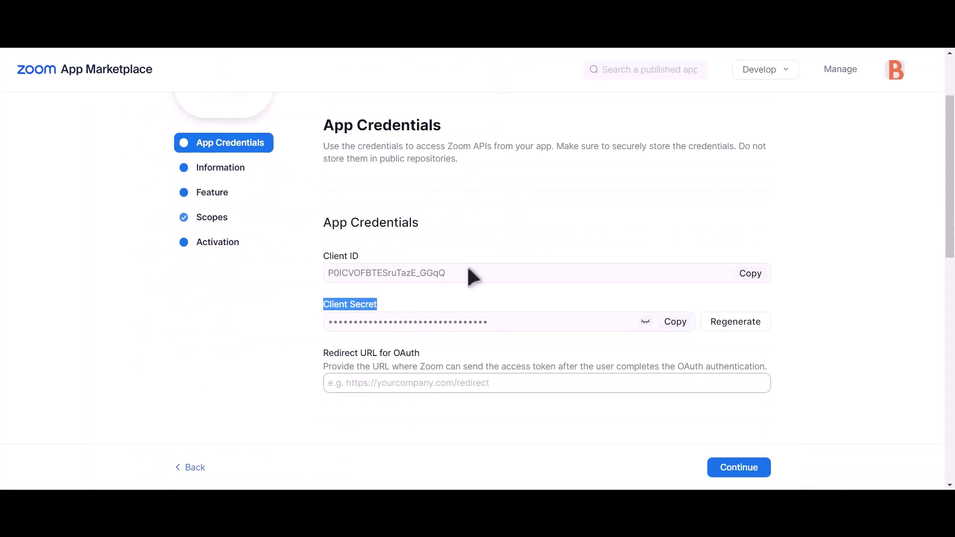
{"action": "left_click", "coordinate": [382, 378]}
{"action": "key", "text": "ctrl+v"}
{"action": "scroll", "coordinate": [427, 369], "scroll_direction": "down", "scroll_amount": 5}
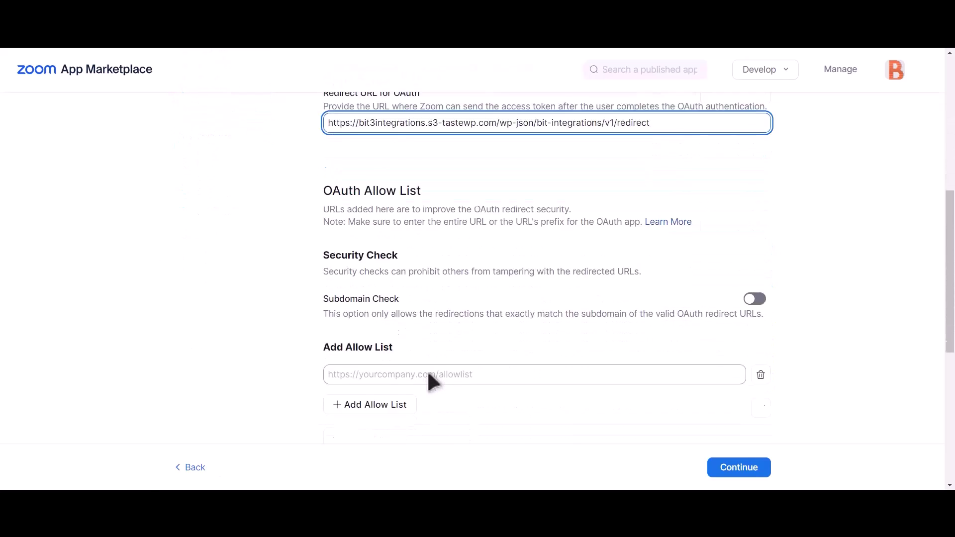
{"action": "left_click", "coordinate": [426, 325]}
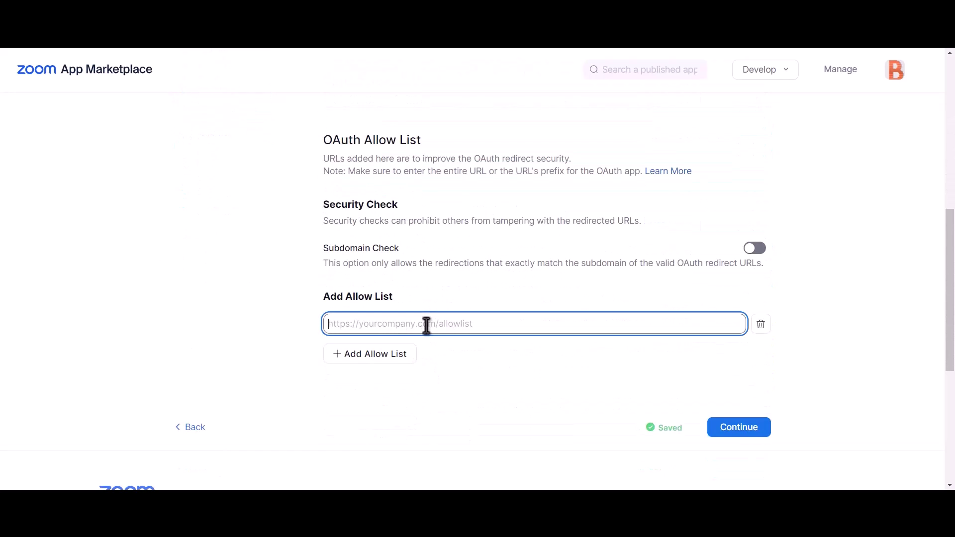
{"action": "key", "text": "ctrl+v"}
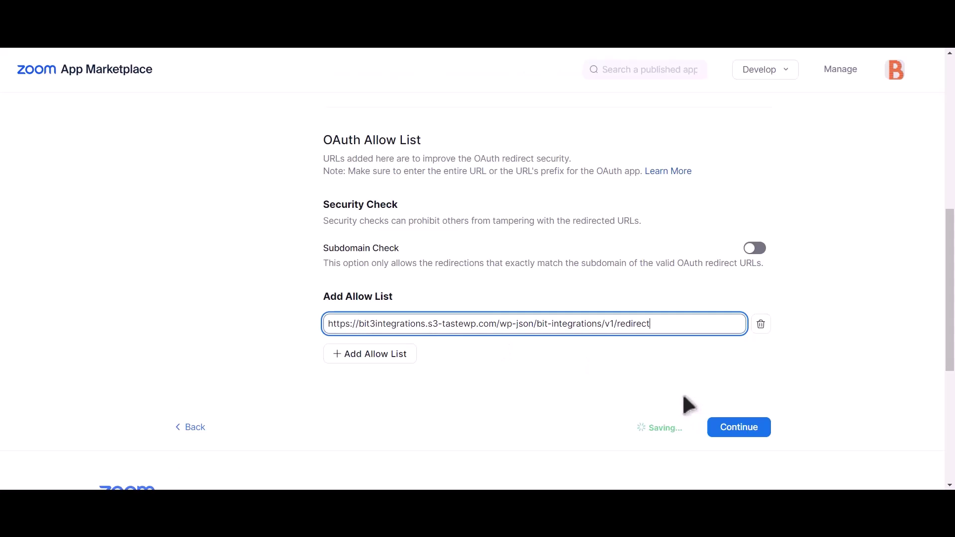
{"action": "left_click", "coordinate": [588, 382]}
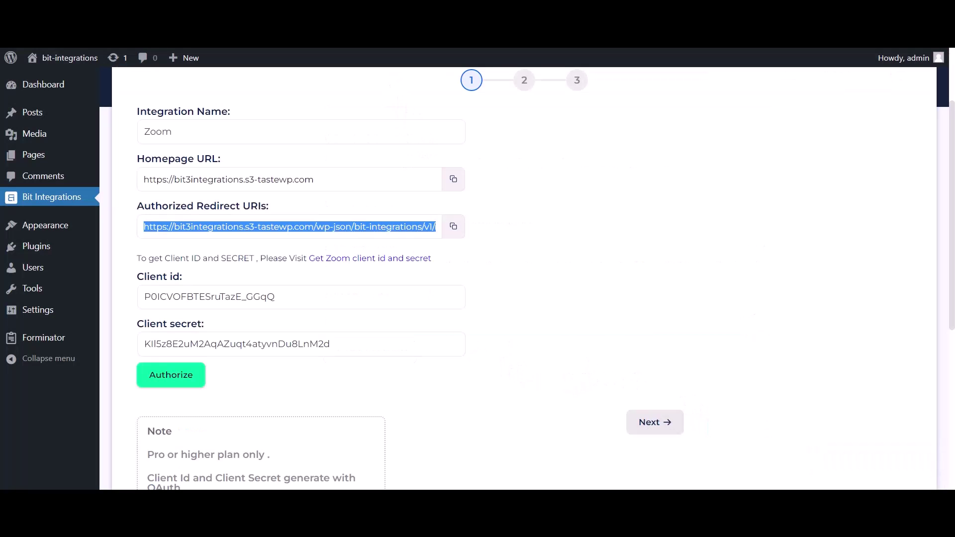
Step: Allow Bit integrations access to the Zoom account and continue once Authorized
{"action": "left_click", "coordinate": [188, 384]}
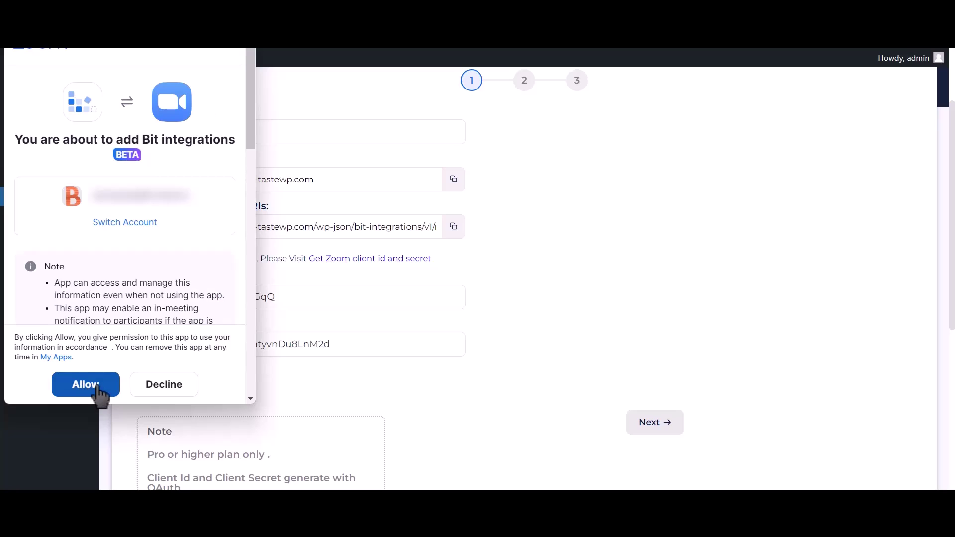
{"action": "left_click", "coordinate": [86, 385]}
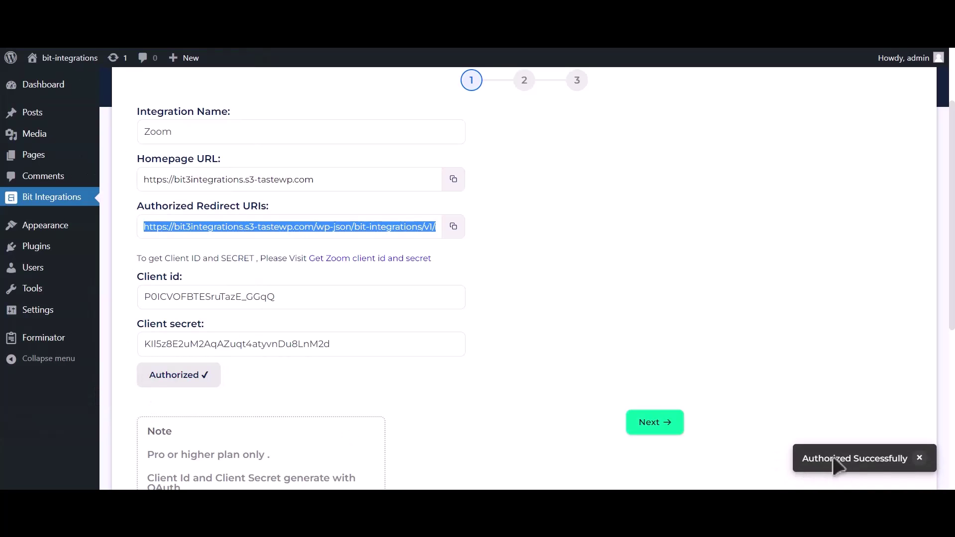
{"action": "left_click", "coordinate": [672, 431]}
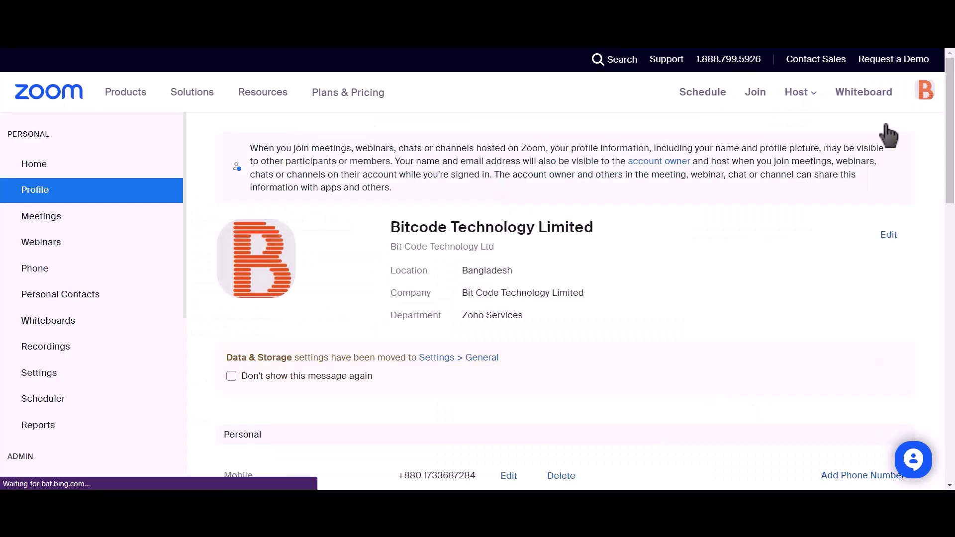
Step: Schedule and save a Zoom meeting titled 'Bit Integrations' with registration required
{"action": "left_click", "coordinate": [79, 227]}
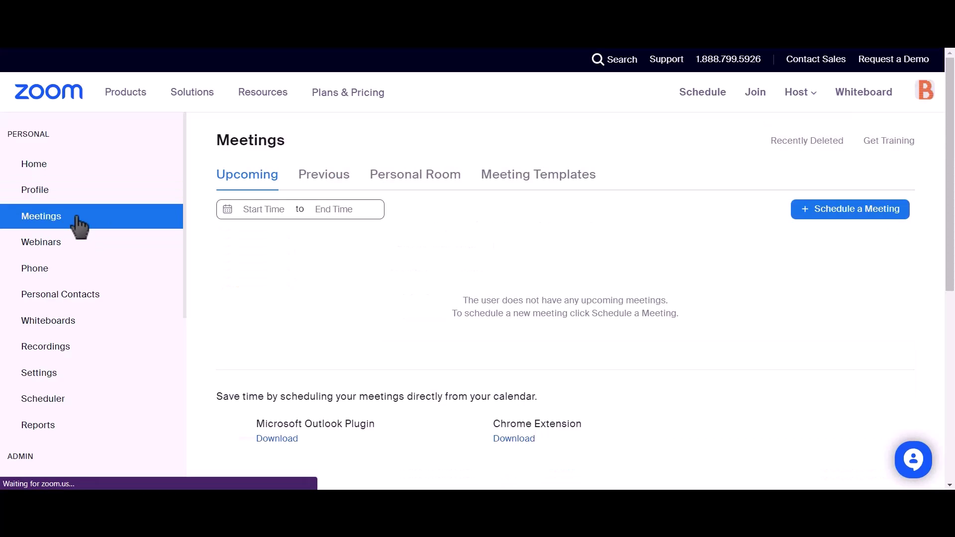
{"action": "left_click", "coordinate": [865, 222]}
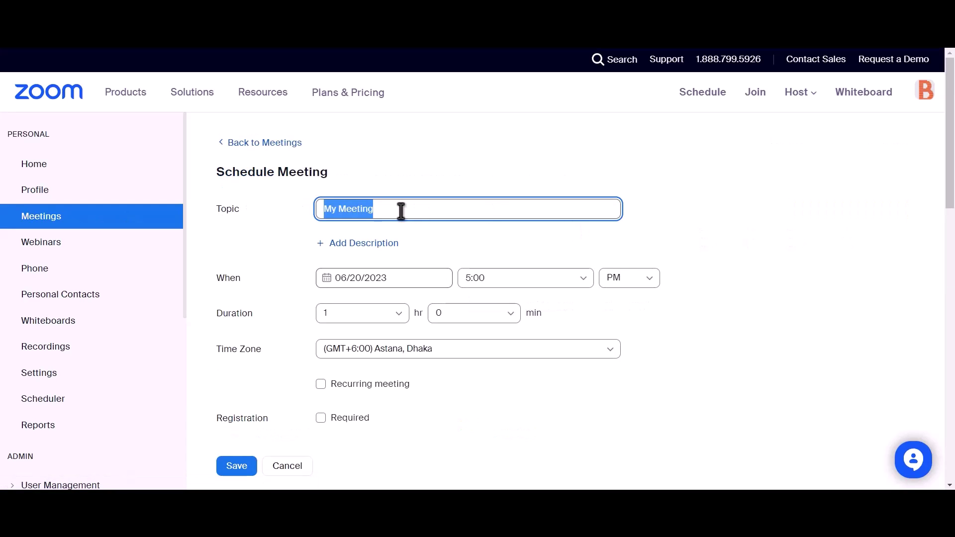
{"action": "type", "text": "B"}
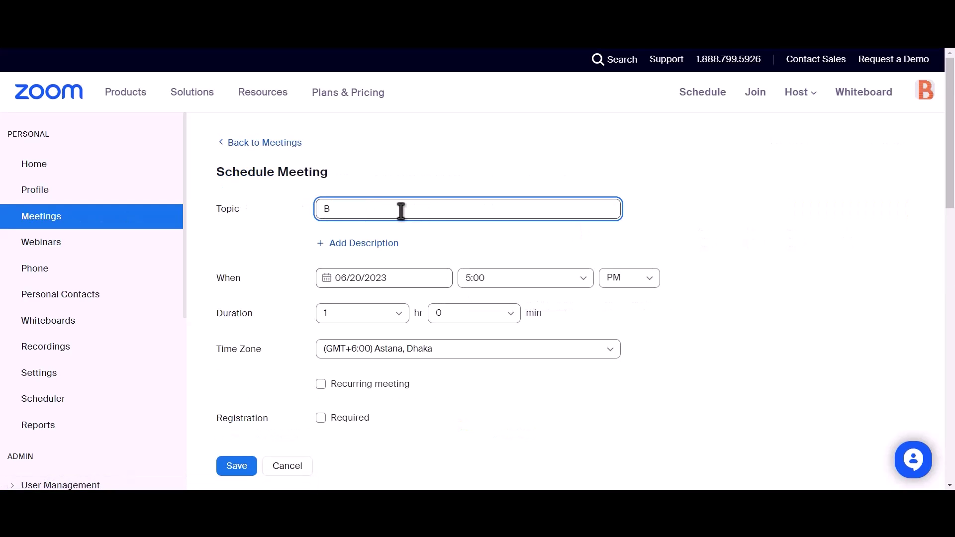
{"action": "type", "text": "it Integrations"}
{"action": "scroll", "coordinate": [401, 211], "scroll_direction": "down", "scroll_amount": 2}
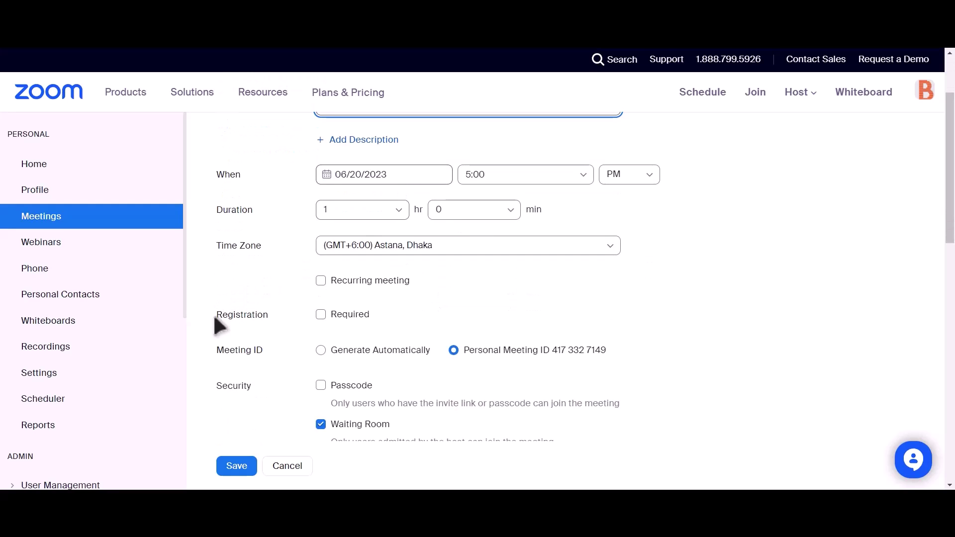
{"action": "left_click_drag", "start_coordinate": [215, 326], "coordinate": [268, 326]}
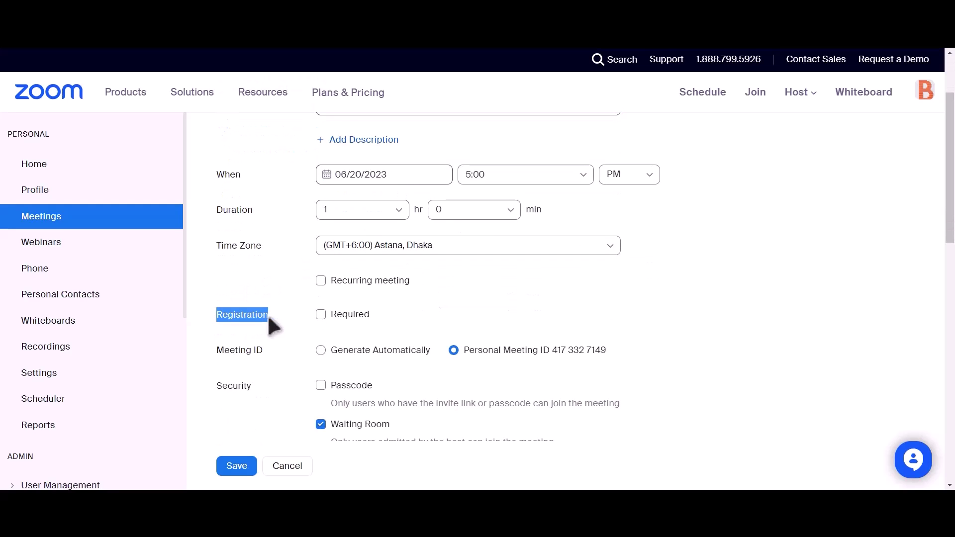
{"action": "left_click", "coordinate": [320, 321]}
{"action": "left_click", "coordinate": [321, 316]}
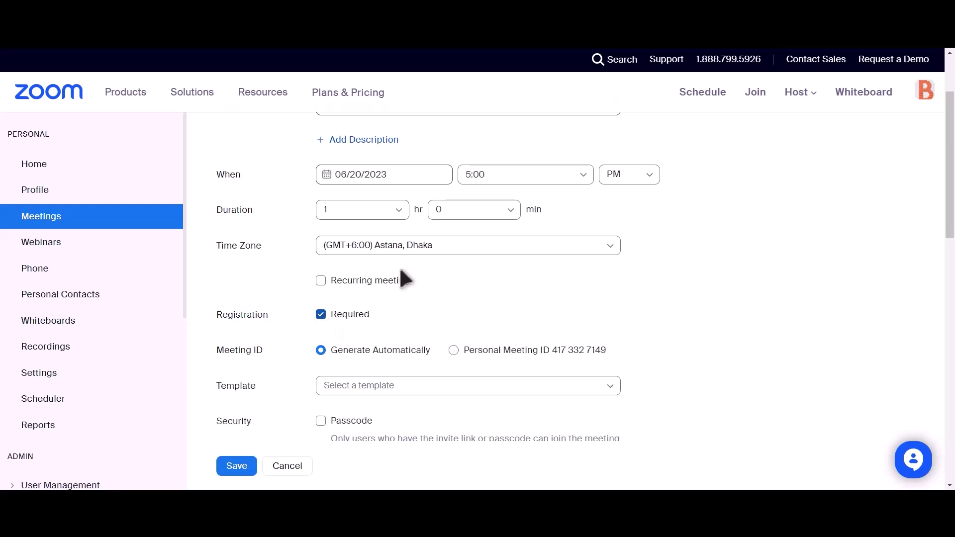
{"action": "scroll", "coordinate": [372, 271], "scroll_direction": "down", "scroll_amount": 4}
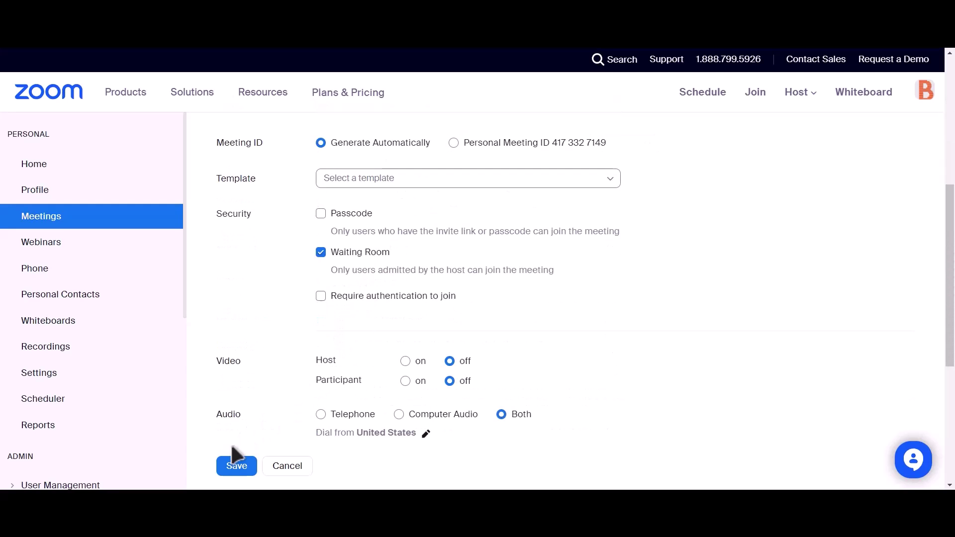
{"action": "left_click", "coordinate": [235, 468]}
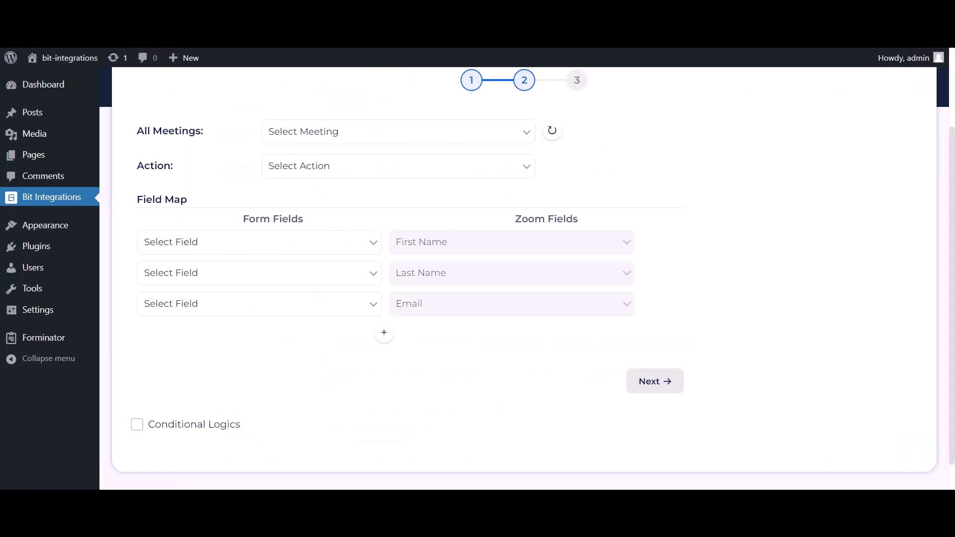
Step: Refresh meetings, select the Bit Integrations meeting, and choose the Create User action
{"action": "left_click", "coordinate": [559, 140]}
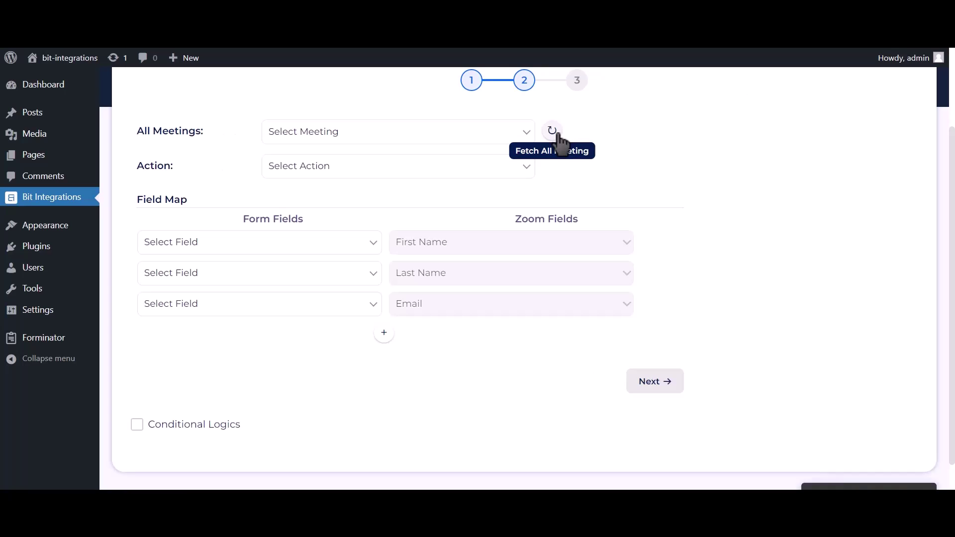
{"action": "left_click", "coordinate": [494, 135]}
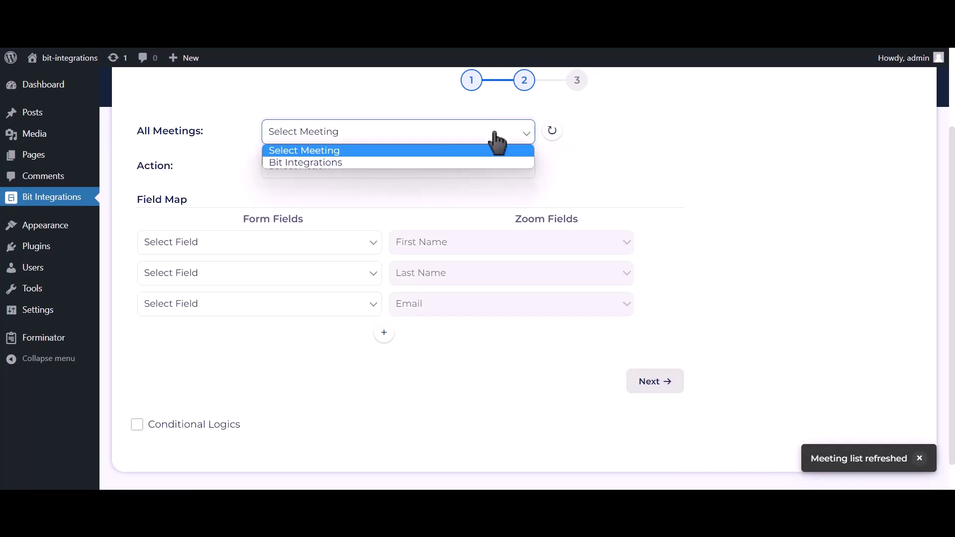
{"action": "left_click", "coordinate": [390, 164]}
{"action": "left_click", "coordinate": [391, 172]}
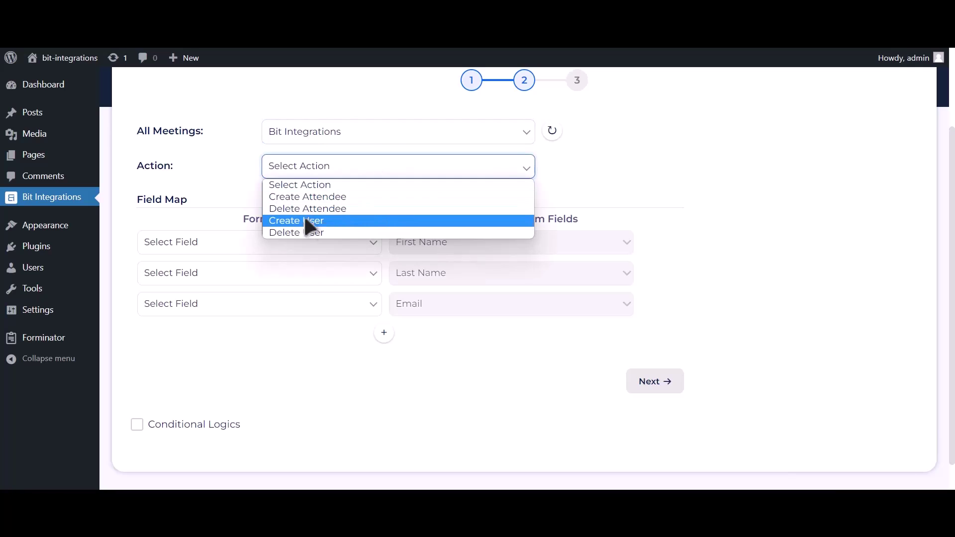
{"action": "left_click", "coordinate": [332, 222]}
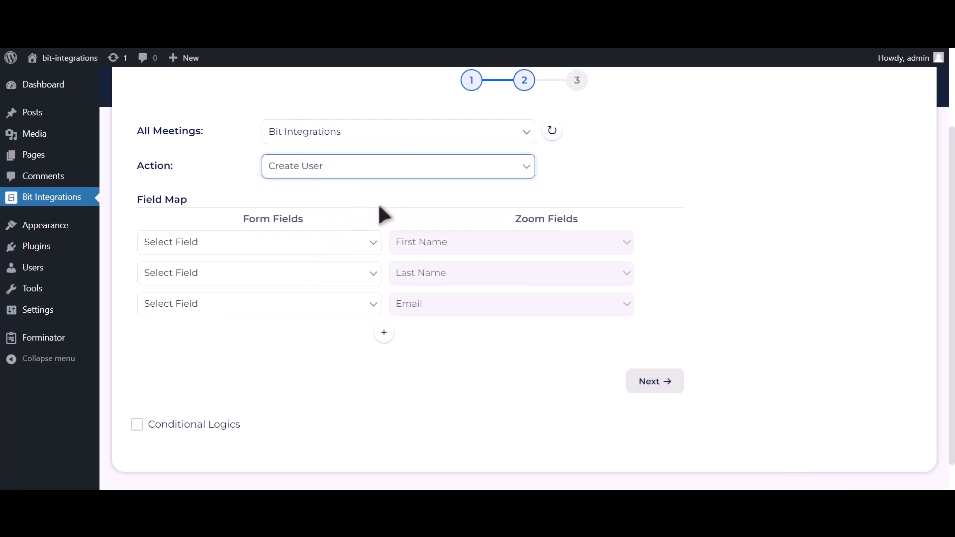
Step: Map First Name-1, Last Name-1 and Email Address-1 to Zoom's first name, last name and email
{"action": "left_click", "coordinate": [332, 244]}
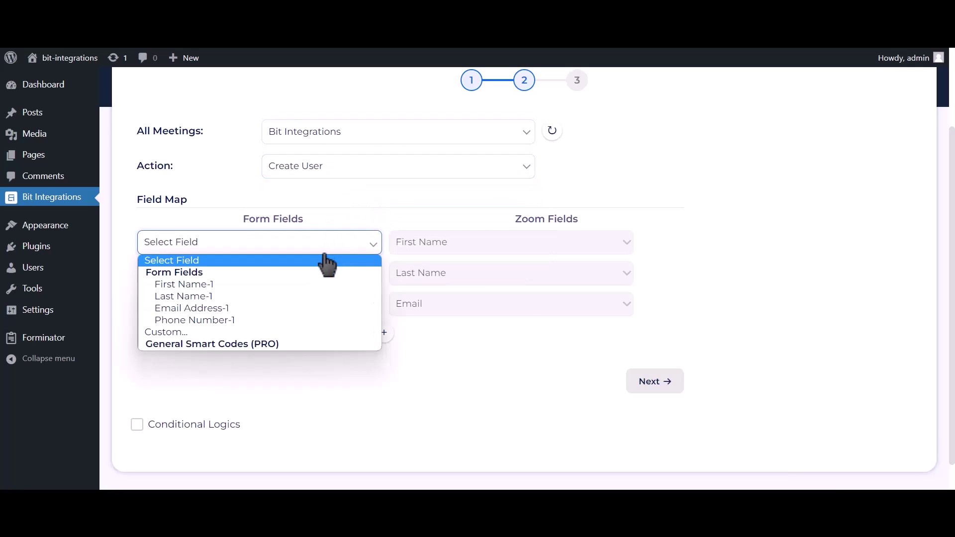
{"action": "left_click", "coordinate": [277, 285]}
{"action": "left_click", "coordinate": [268, 278]}
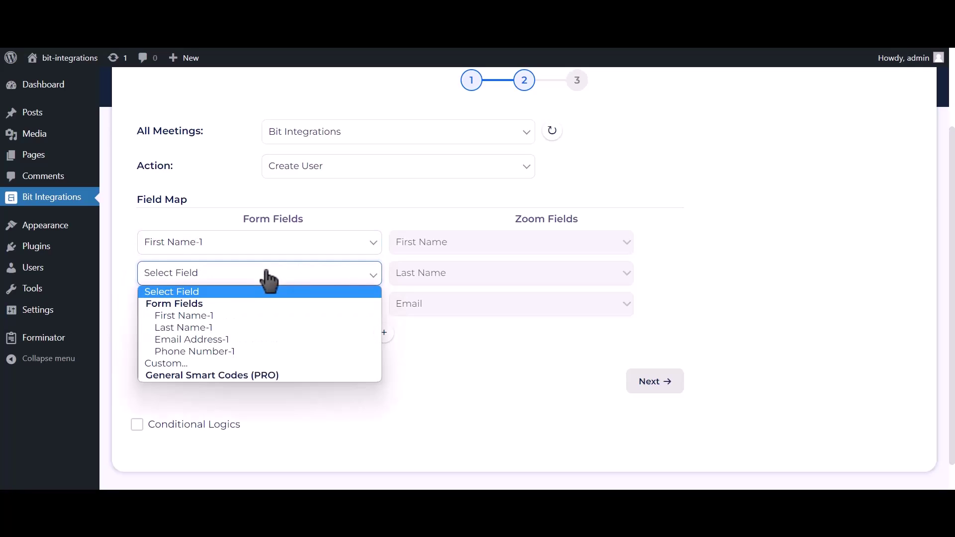
{"action": "left_click", "coordinate": [196, 329]}
{"action": "left_click", "coordinate": [195, 308]}
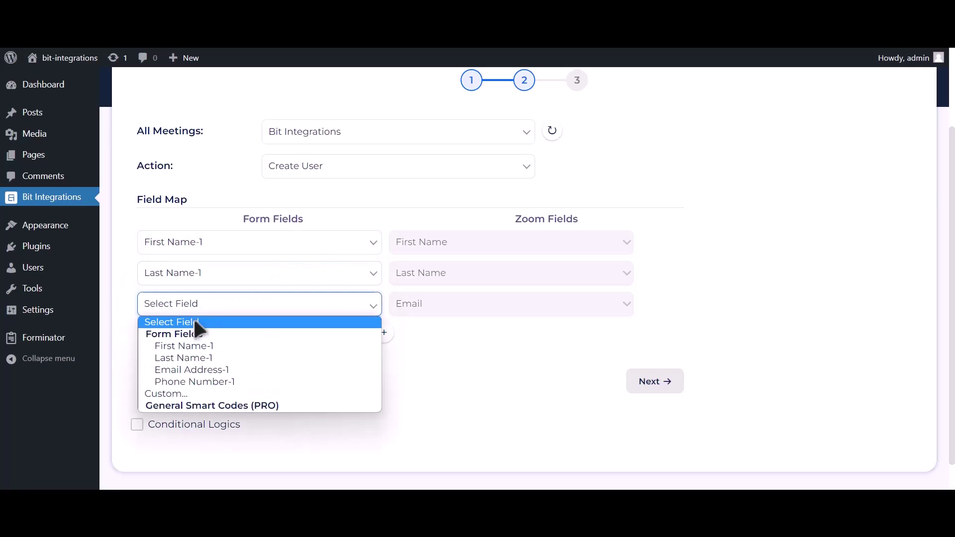
{"action": "left_click", "coordinate": [182, 369]}
Step: Add a row mapping Phone Number-1 to Zoom's Phone, leaving conditional logic off
{"action": "left_click", "coordinate": [384, 332]}
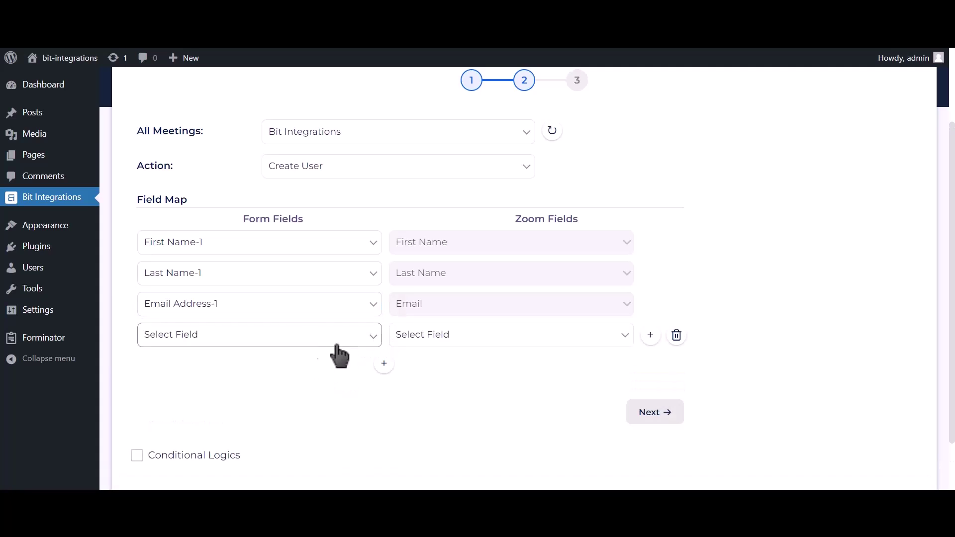
{"action": "left_click", "coordinate": [336, 343]}
{"action": "left_click", "coordinate": [216, 409]}
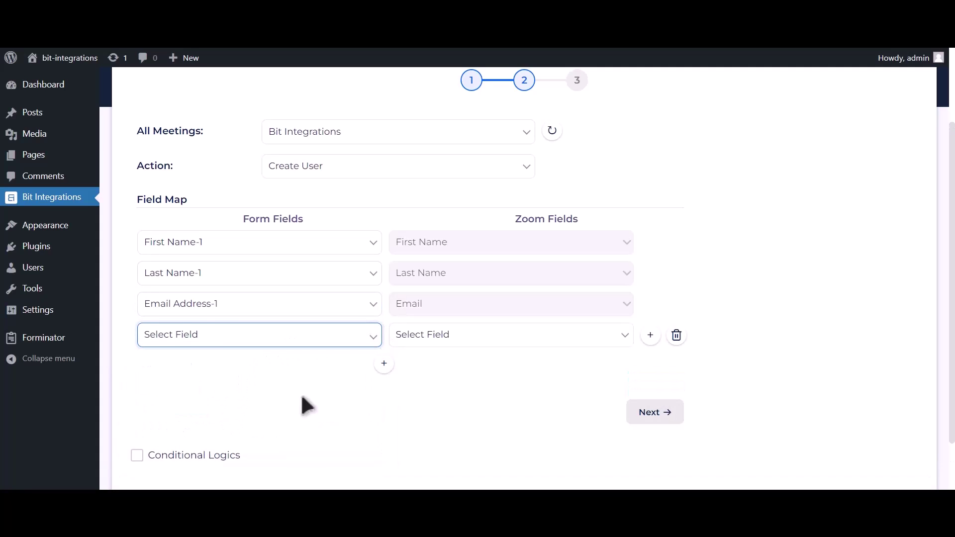
{"action": "left_click", "coordinate": [442, 343]}
{"action": "left_click", "coordinate": [424, 386]}
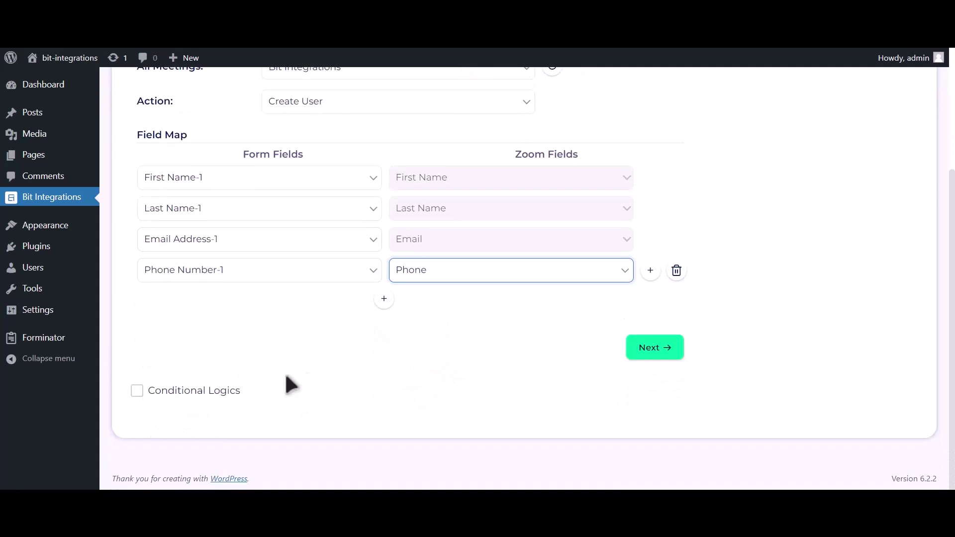
{"action": "left_click", "coordinate": [222, 392]}
{"action": "scroll", "coordinate": [221, 393], "scroll_direction": "down", "scroll_amount": 2}
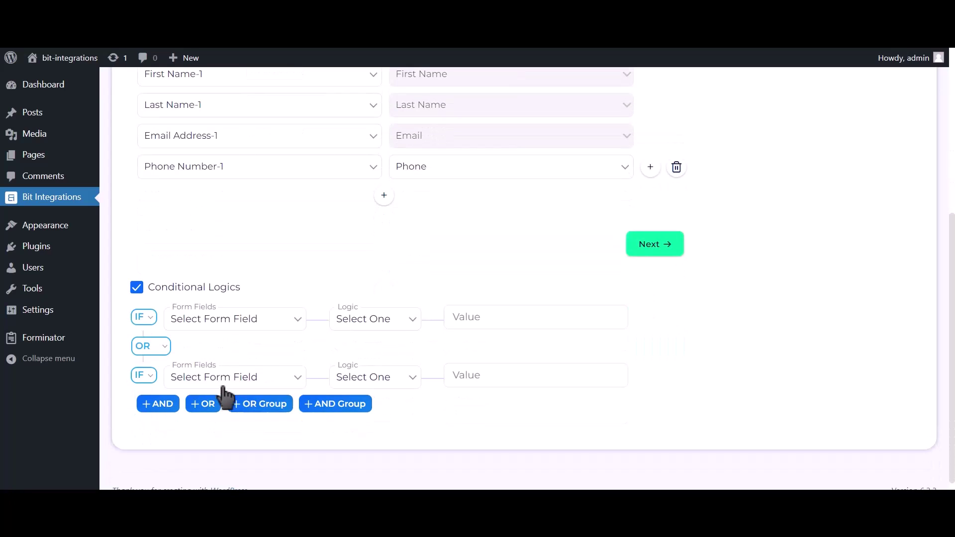
{"action": "left_click", "coordinate": [204, 293]}
{"action": "left_click", "coordinate": [652, 351]}
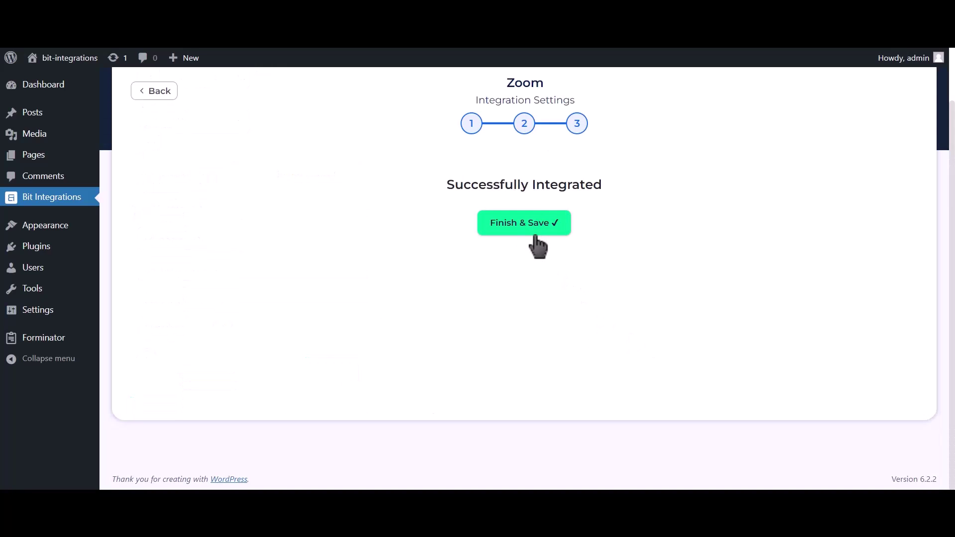
Step: Finish and save the integration, then log in to the course site with the account's credentials
{"action": "left_click", "coordinate": [537, 224]}
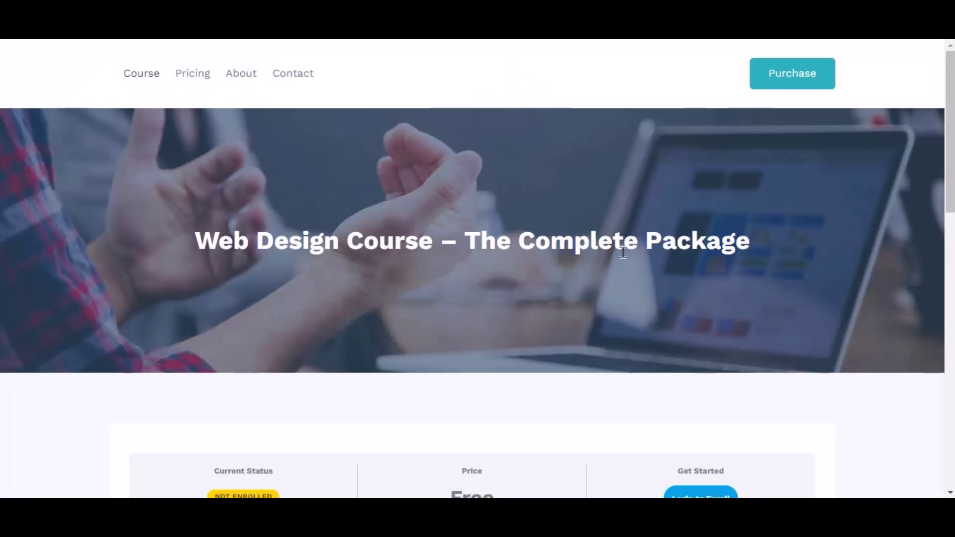
{"action": "scroll", "coordinate": [623, 252], "scroll_direction": "down", "scroll_amount": 4}
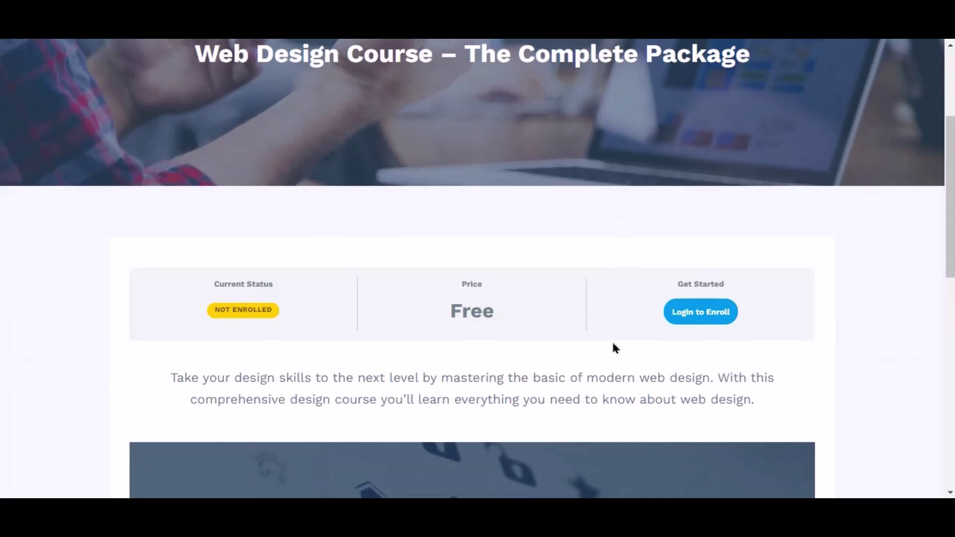
{"action": "left_click", "coordinate": [694, 317]}
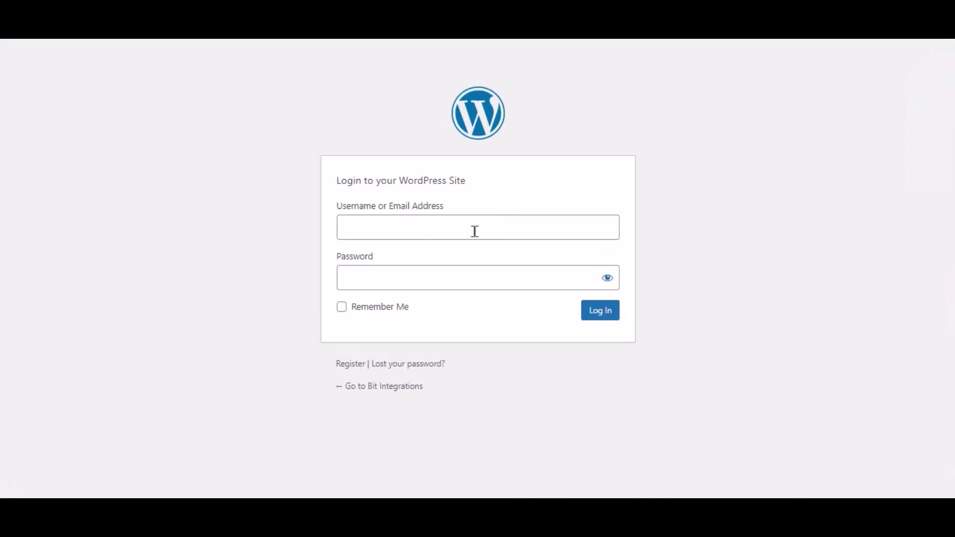
{"action": "left_click", "coordinate": [474, 232]}
{"action": "key", "text": "ctrl+v"}
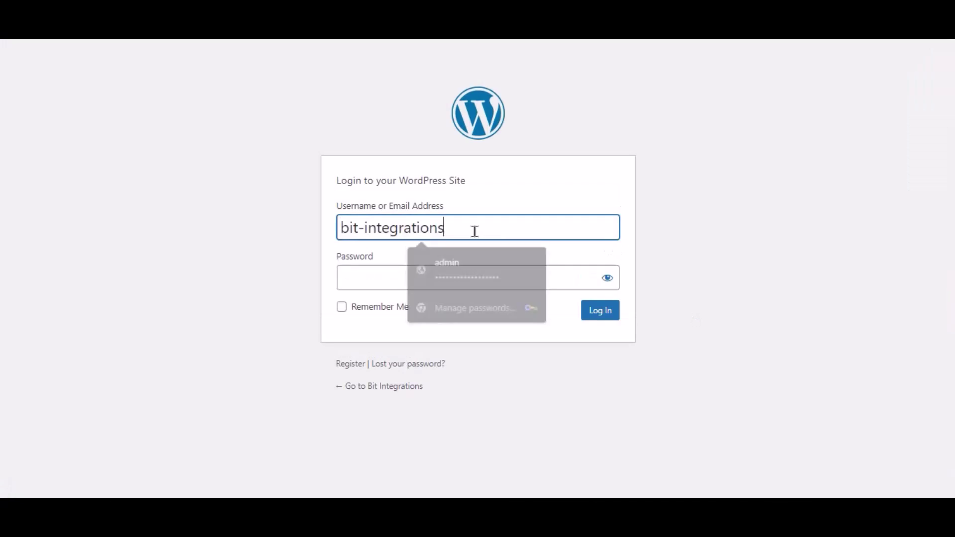
{"action": "left_click", "coordinate": [431, 266]}
{"action": "key", "text": "ctrl+v"}
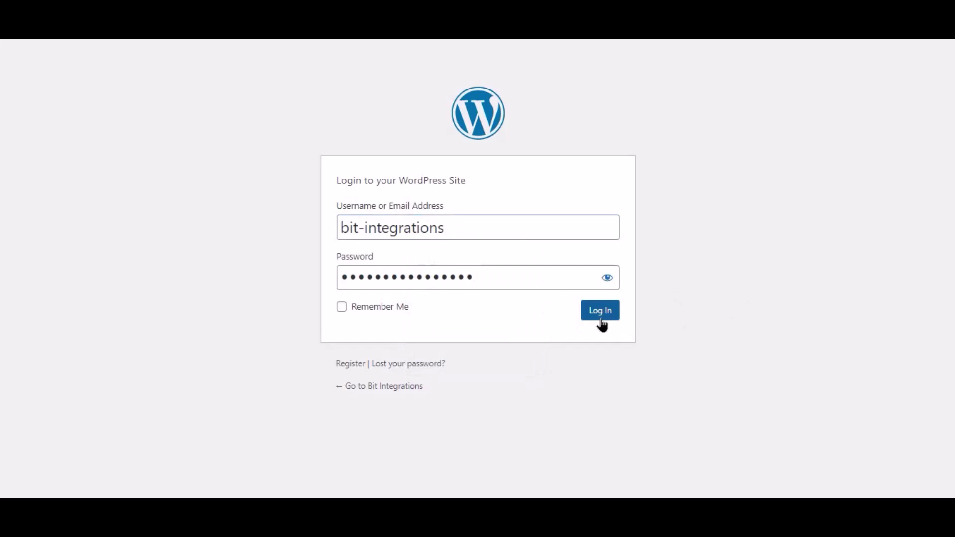
{"action": "left_click", "coordinate": [601, 318]}
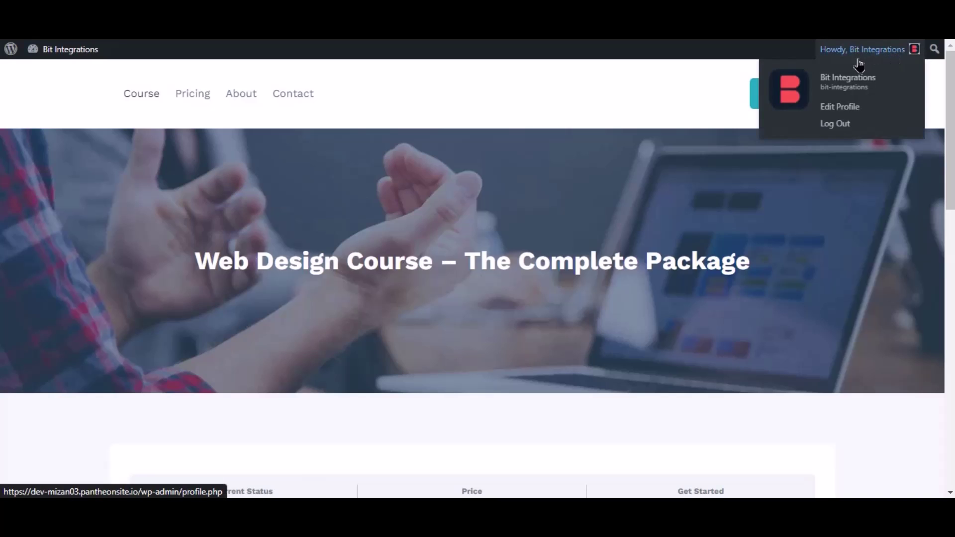
Step: Enroll in Web Design Course – The Complete Package and expand all its lessons
{"action": "scroll", "coordinate": [847, 206], "scroll_direction": "down", "scroll_amount": 3}
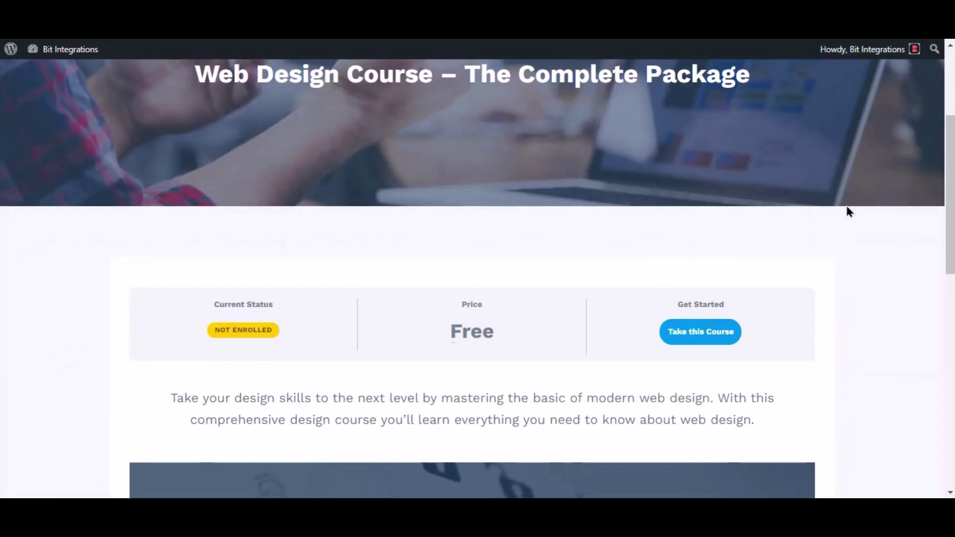
{"action": "left_click", "coordinate": [721, 343]}
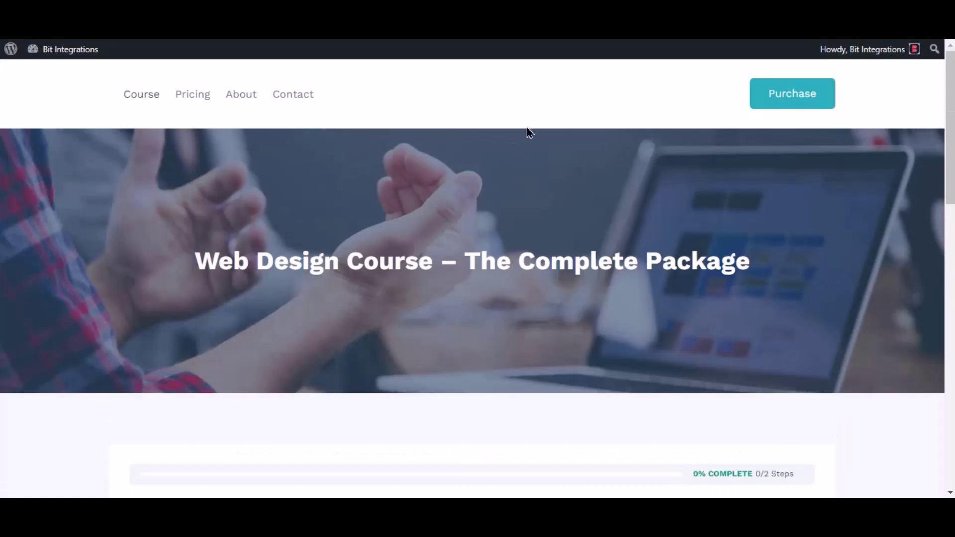
{"action": "scroll", "coordinate": [654, 119], "scroll_direction": "down", "scroll_amount": 6}
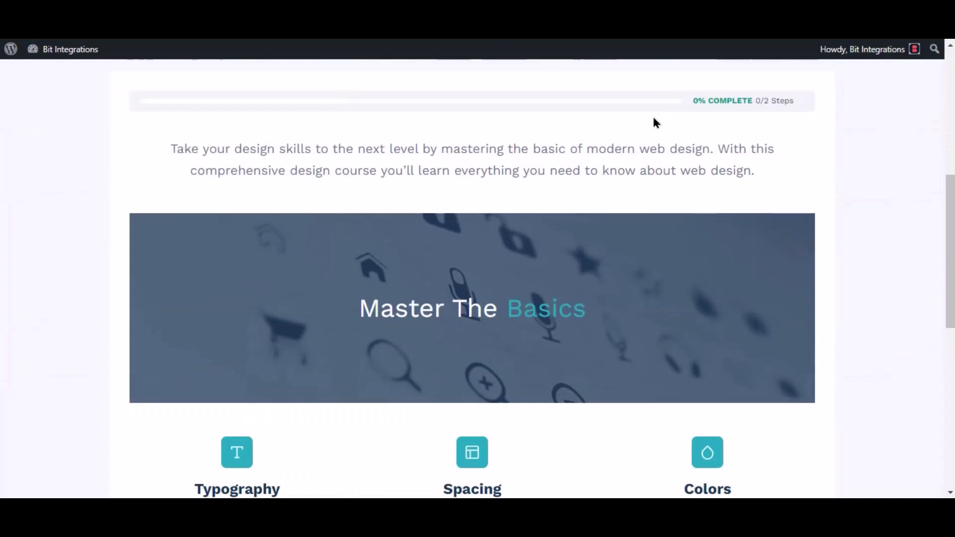
{"action": "scroll", "coordinate": [695, 120], "scroll_direction": "down", "scroll_amount": 6}
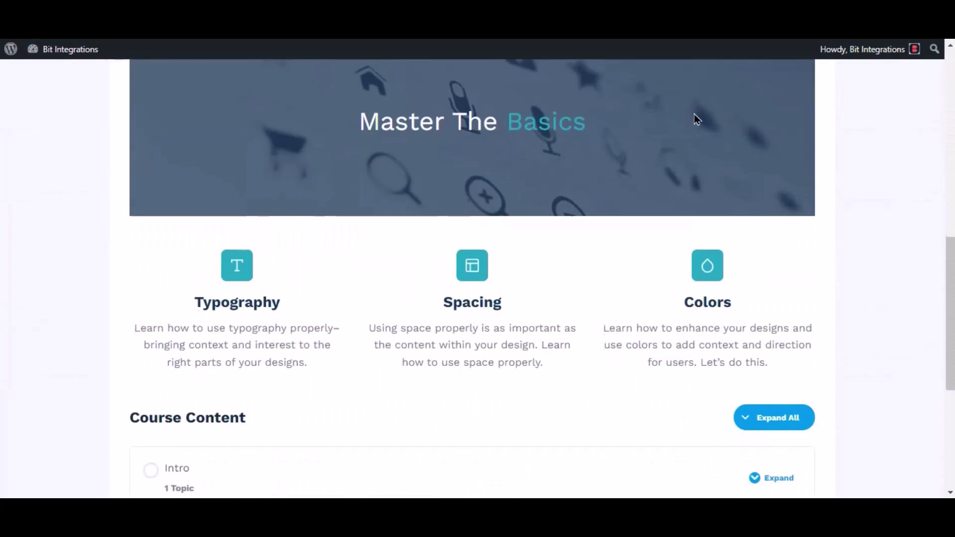
{"action": "left_click", "coordinate": [763, 238]}
{"action": "scroll", "coordinate": [746, 240], "scroll_direction": "down", "scroll_amount": 3}
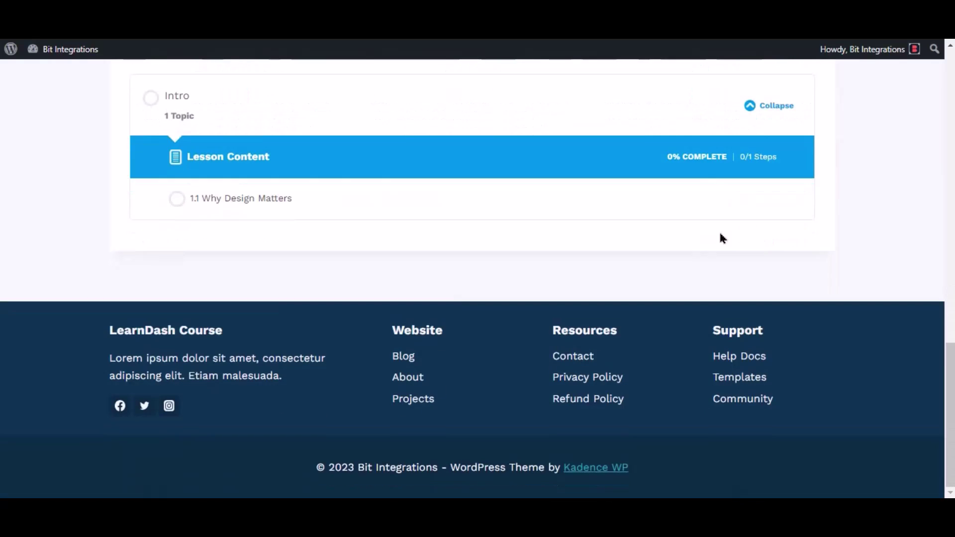
{"action": "scroll", "coordinate": [486, 213], "scroll_direction": "up", "scroll_amount": 3}
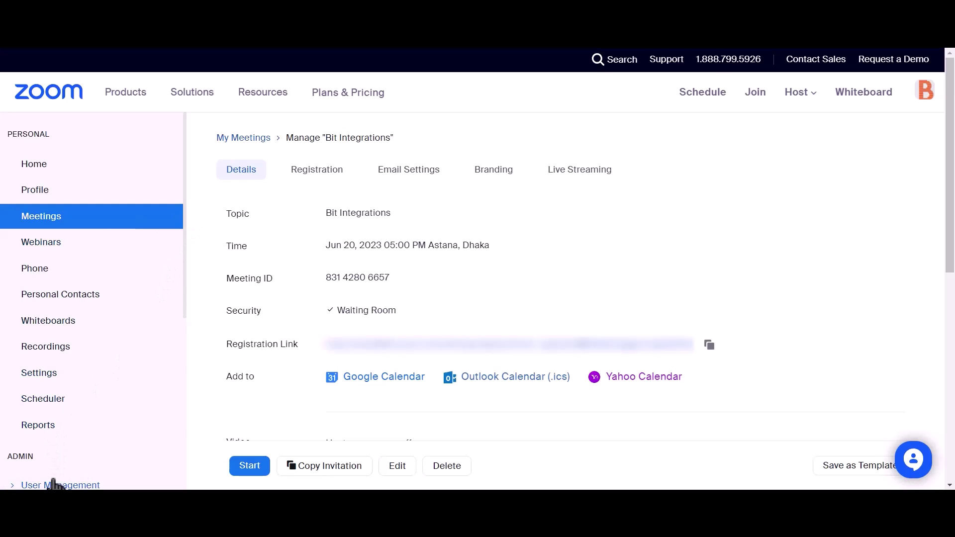
Step: Go to User Management > Users in the Zoom portal and show the Pending users
{"action": "scroll", "coordinate": [129, 318], "scroll_direction": "down", "scroll_amount": 2}
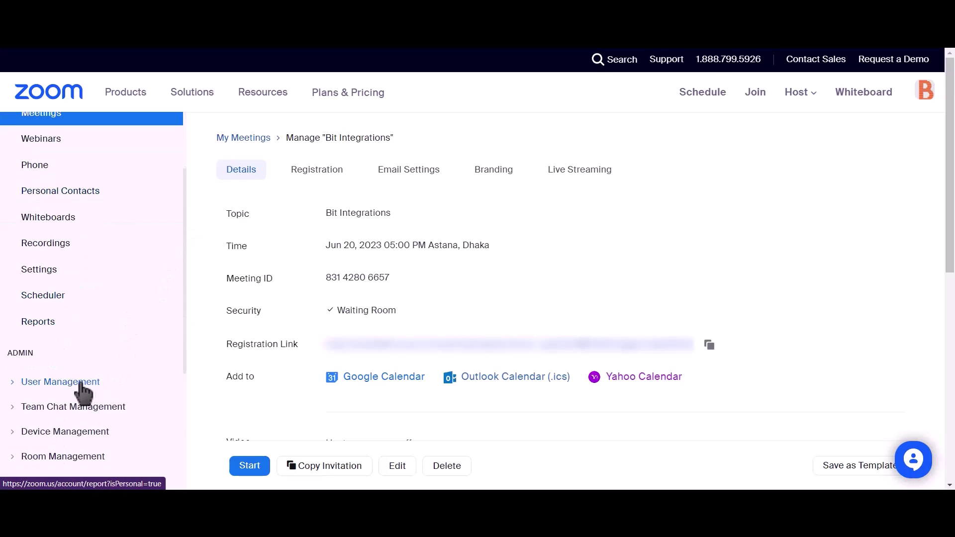
{"action": "left_click", "coordinate": [21, 384]}
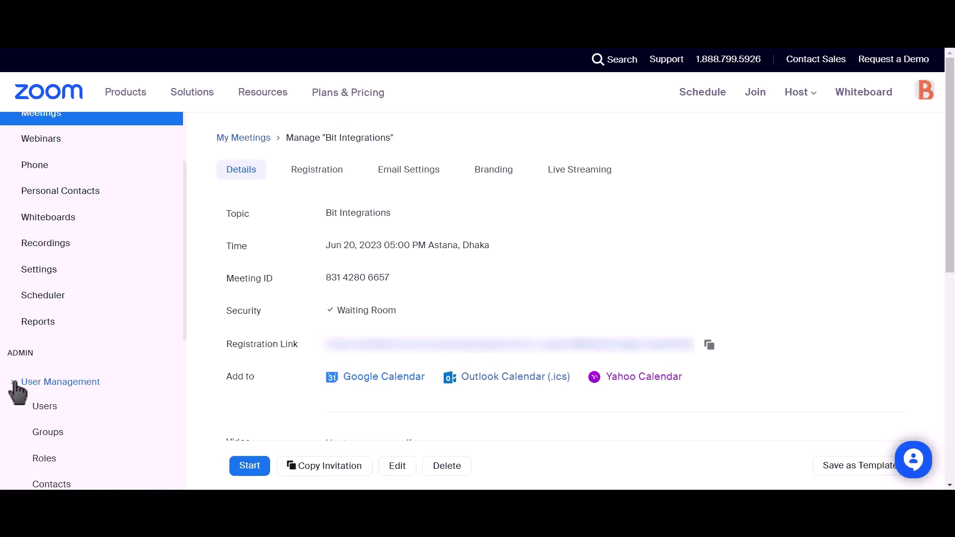
{"action": "left_click", "coordinate": [40, 409]}
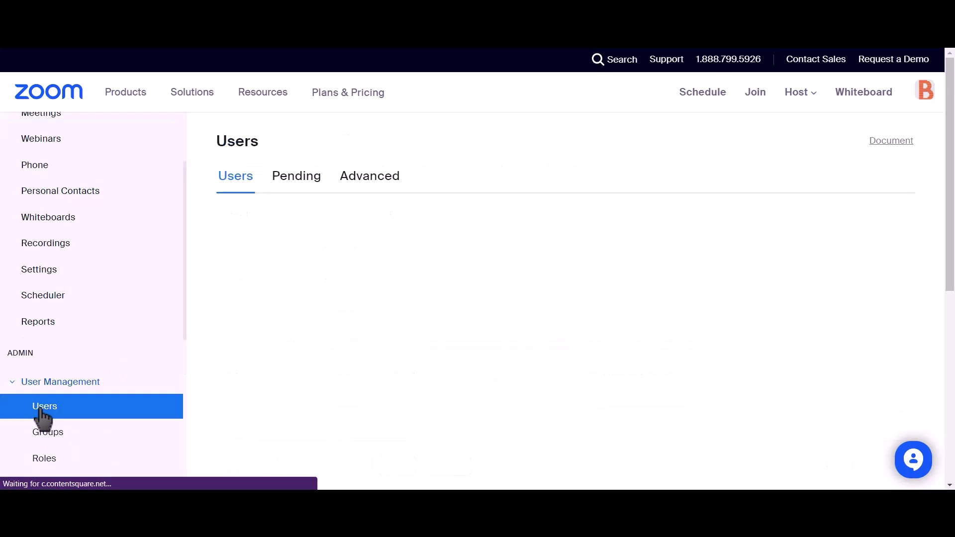
{"action": "left_click", "coordinate": [290, 190]}
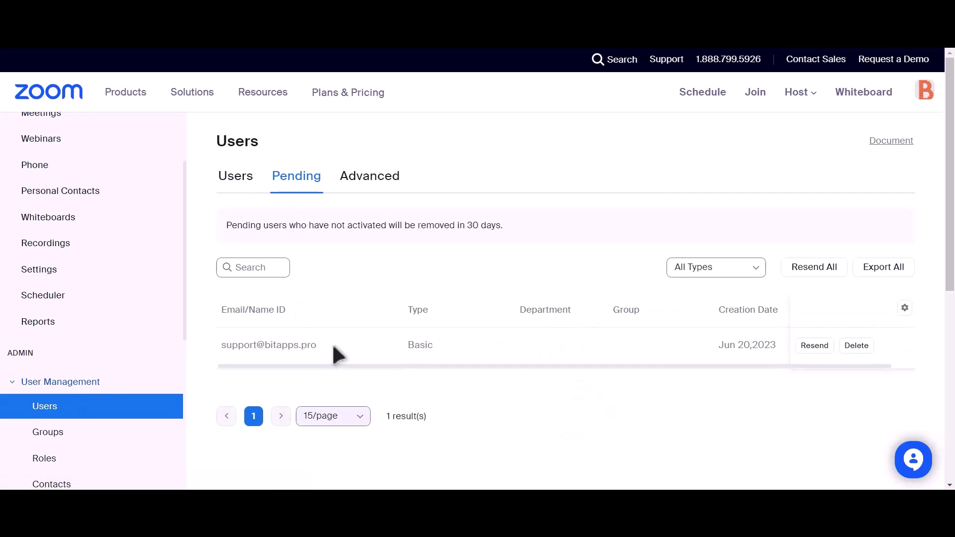
Step: Highlight the new Basic pending user's e-mail and row to confirm it was created Jun 20, 2023
{"action": "left_click_drag", "start_coordinate": [318, 346], "coordinate": [282, 346]}
{"action": "left_click_drag", "start_coordinate": [209, 347], "coordinate": [453, 380]}
{"action": "left_click", "coordinate": [454, 380]}
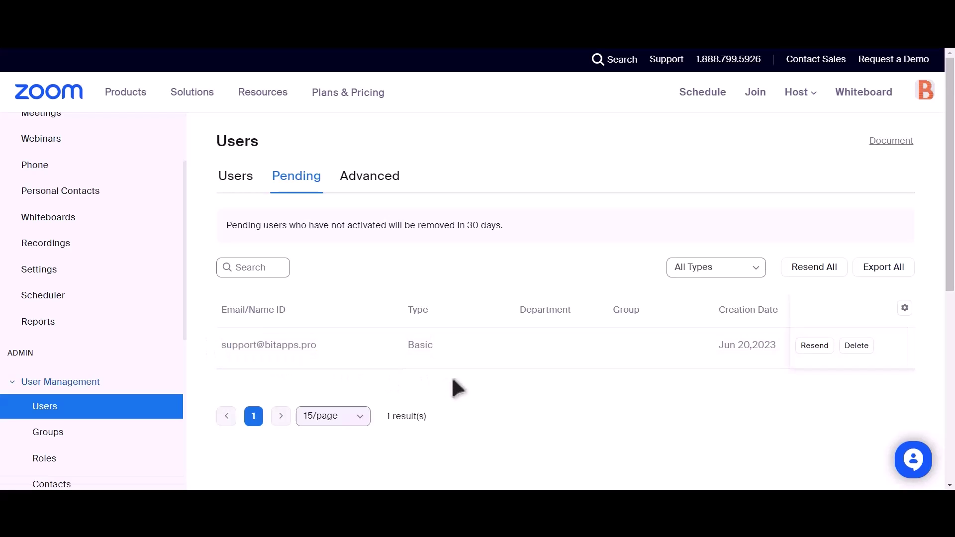